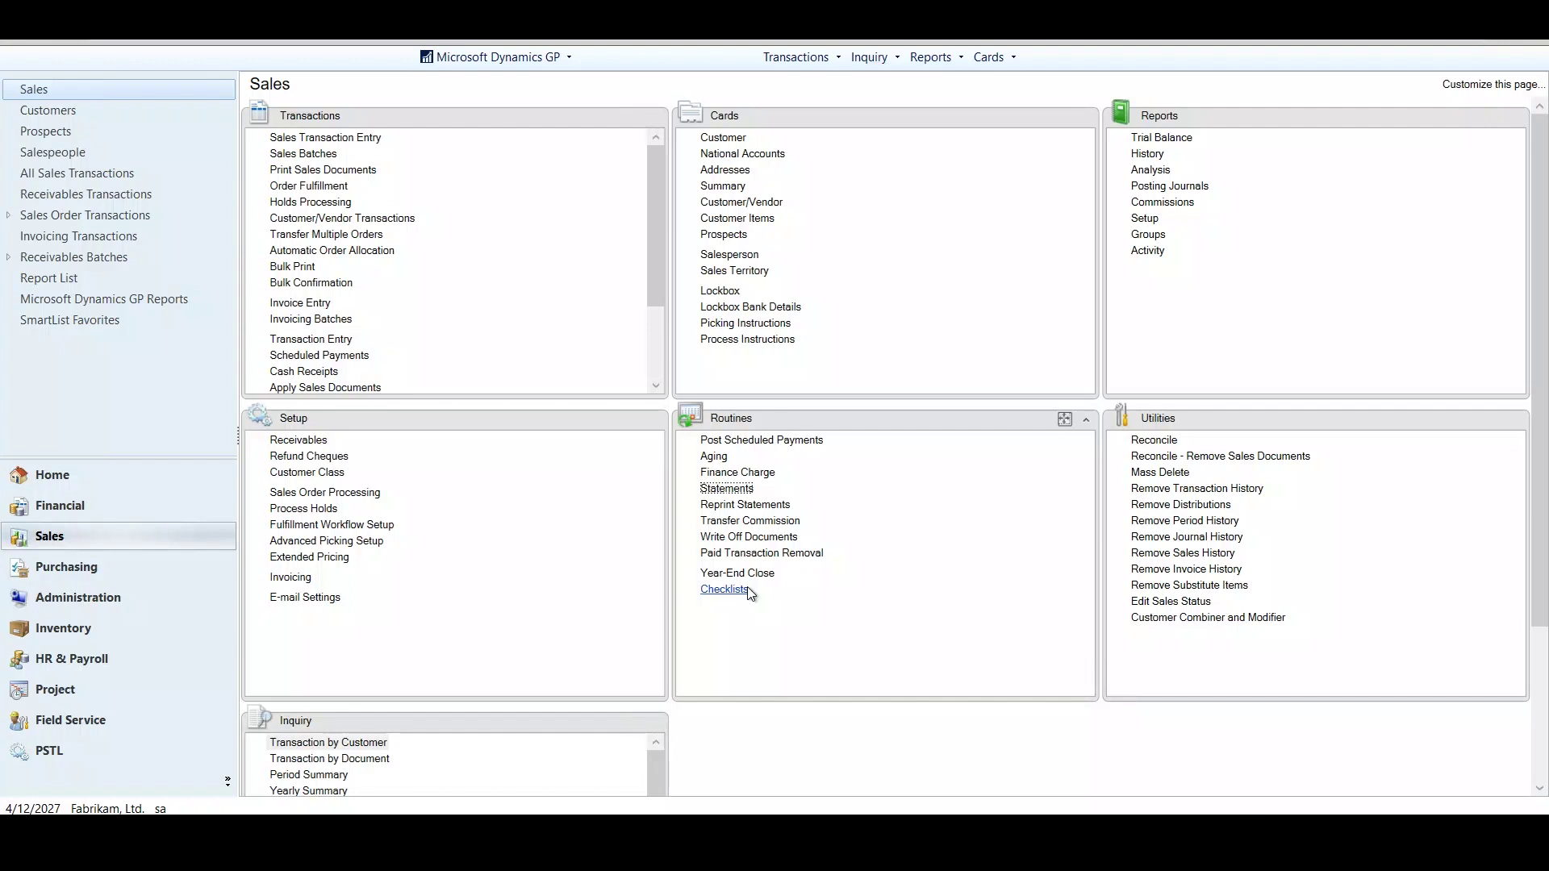
pyautogui.click(726, 487)
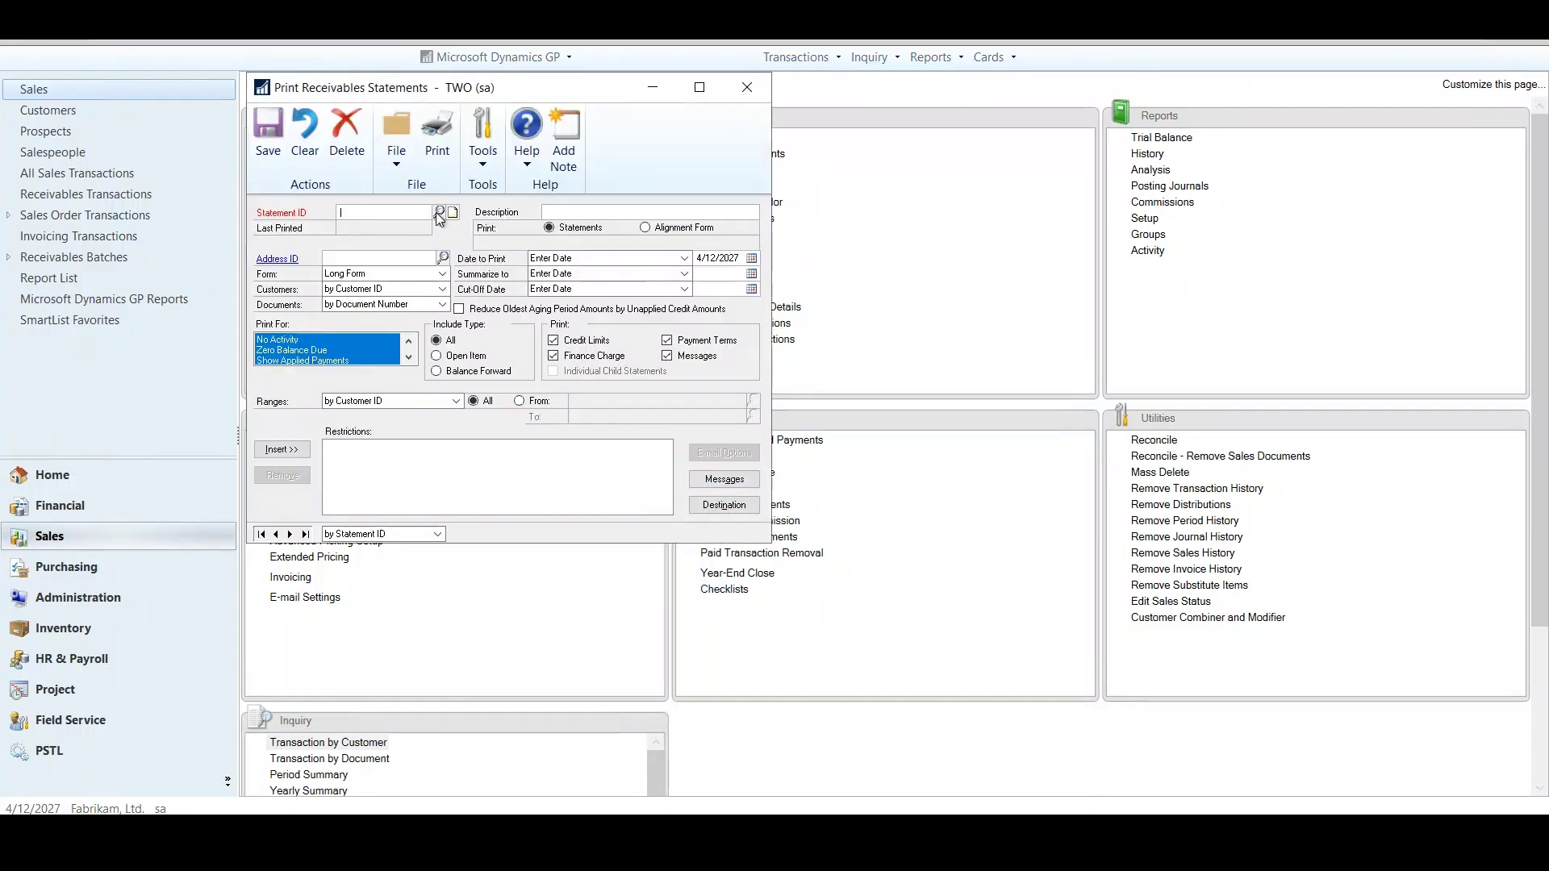
pyautogui.click(439, 212)
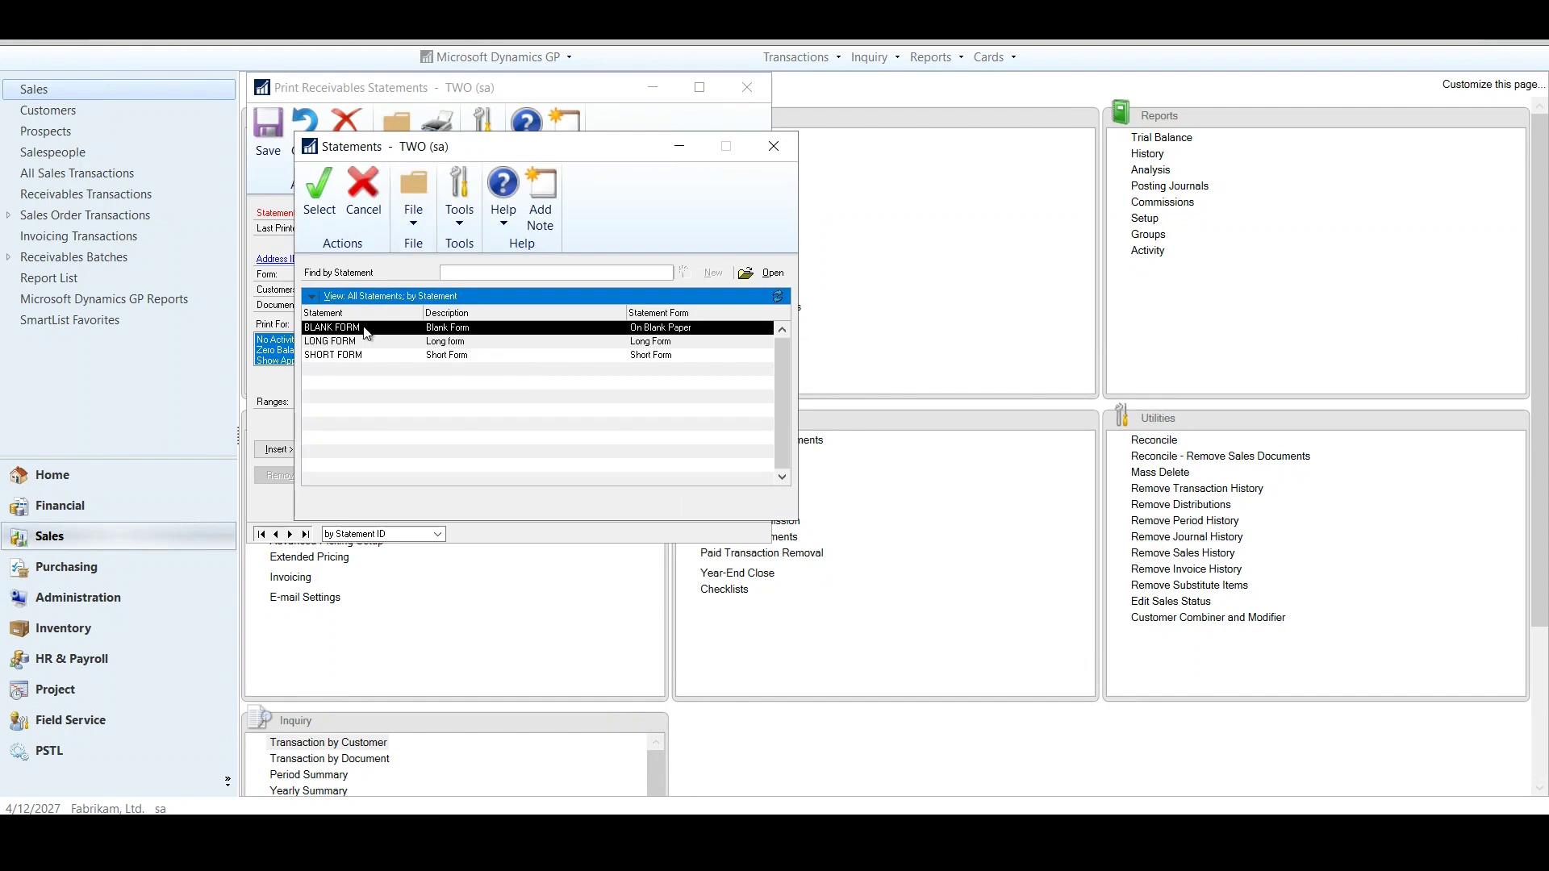
pyautogui.doubleClick(363, 327)
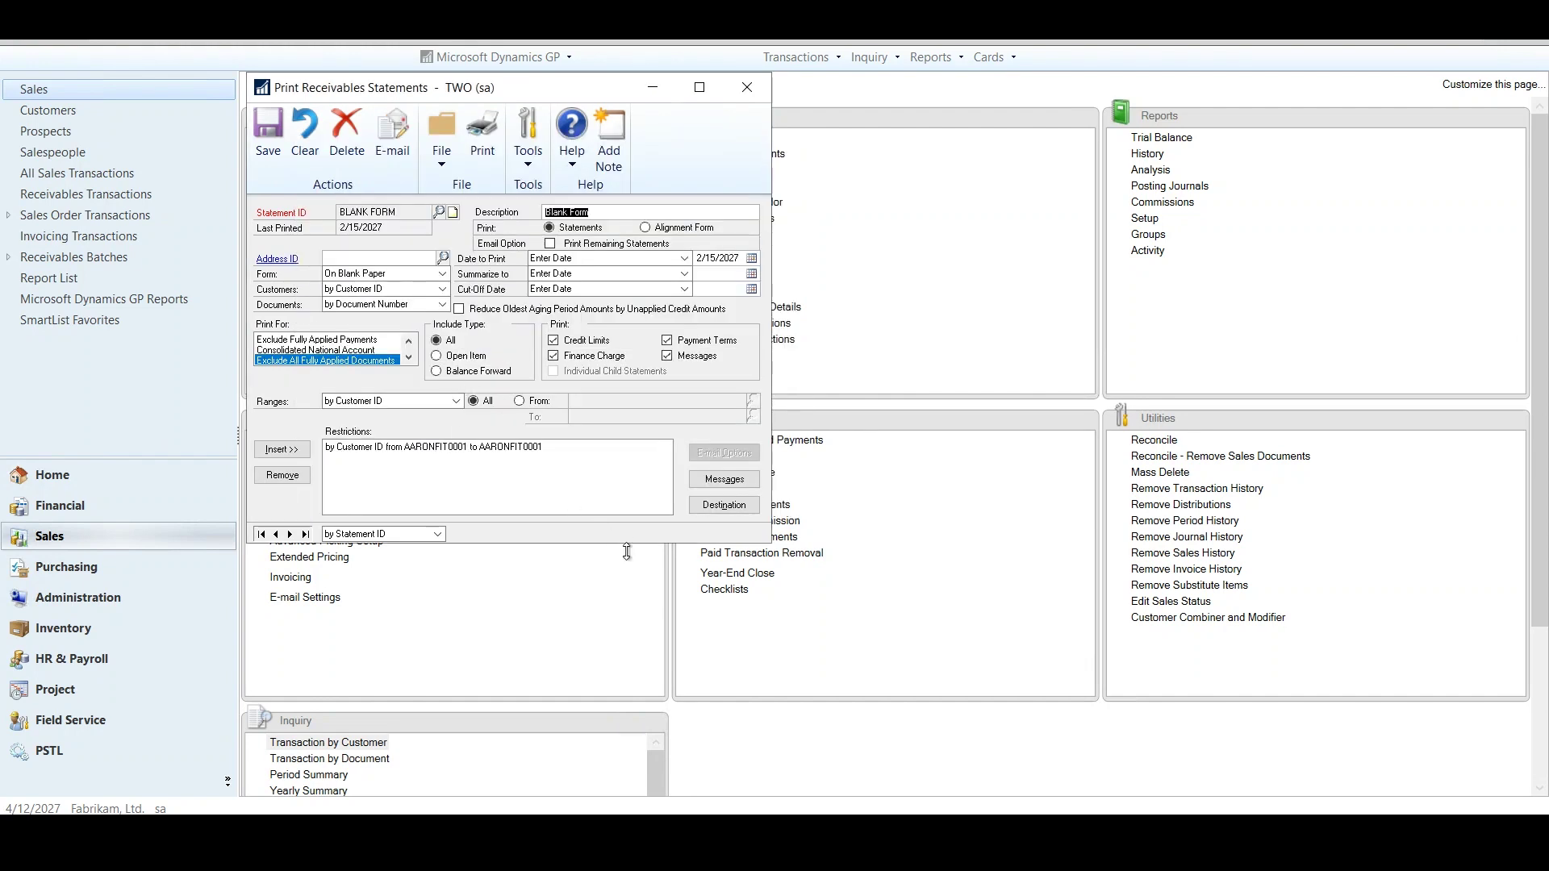
pyautogui.moveTo(627, 545); pyautogui.dragTo(624, 765)
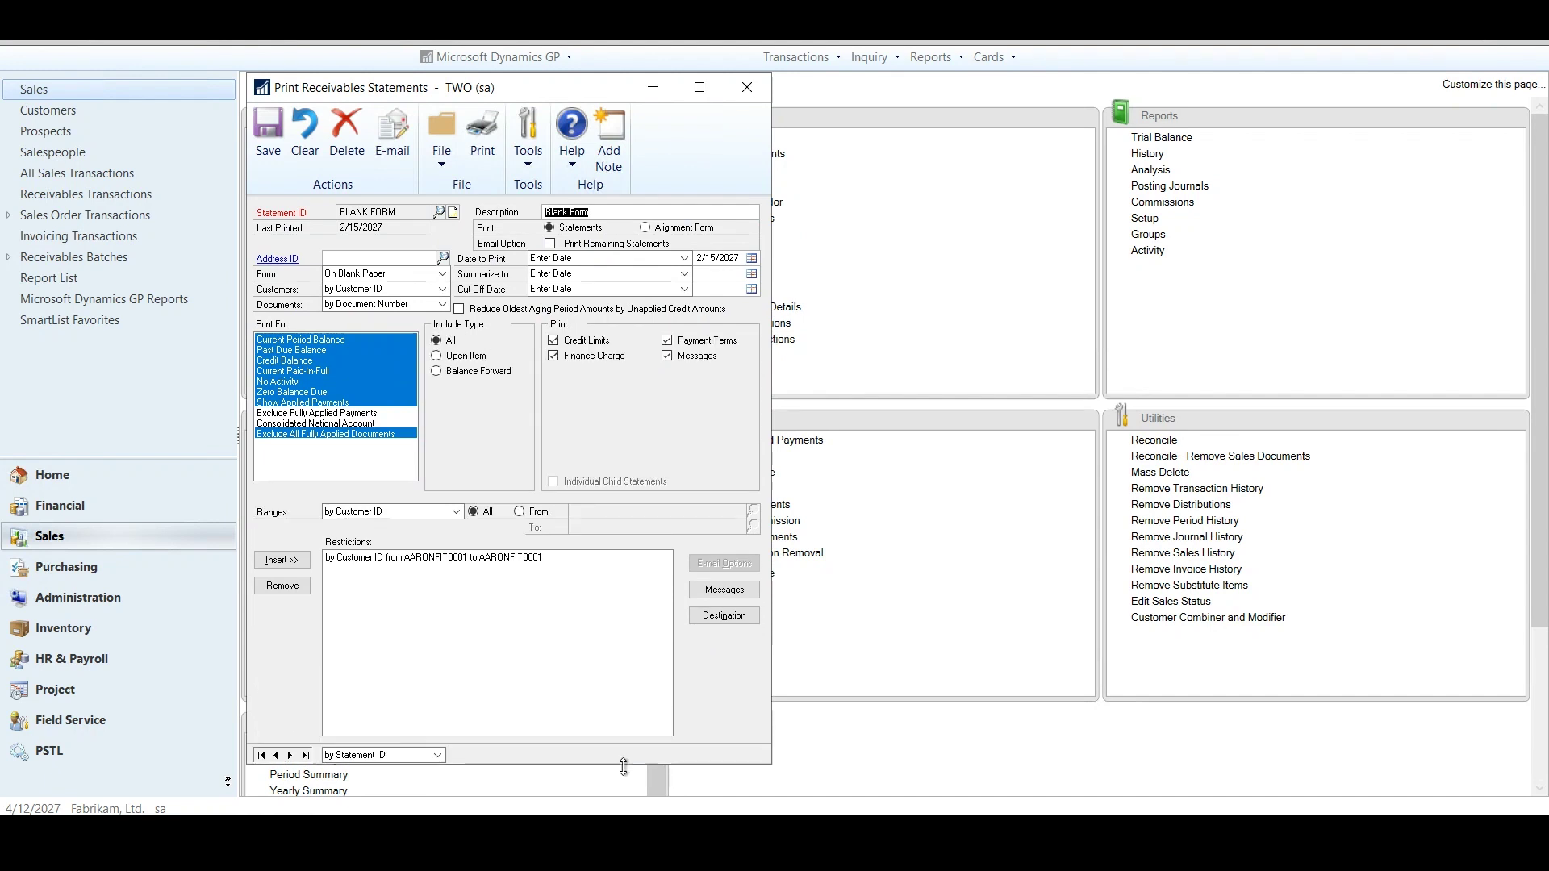
pyautogui.click(282, 445)
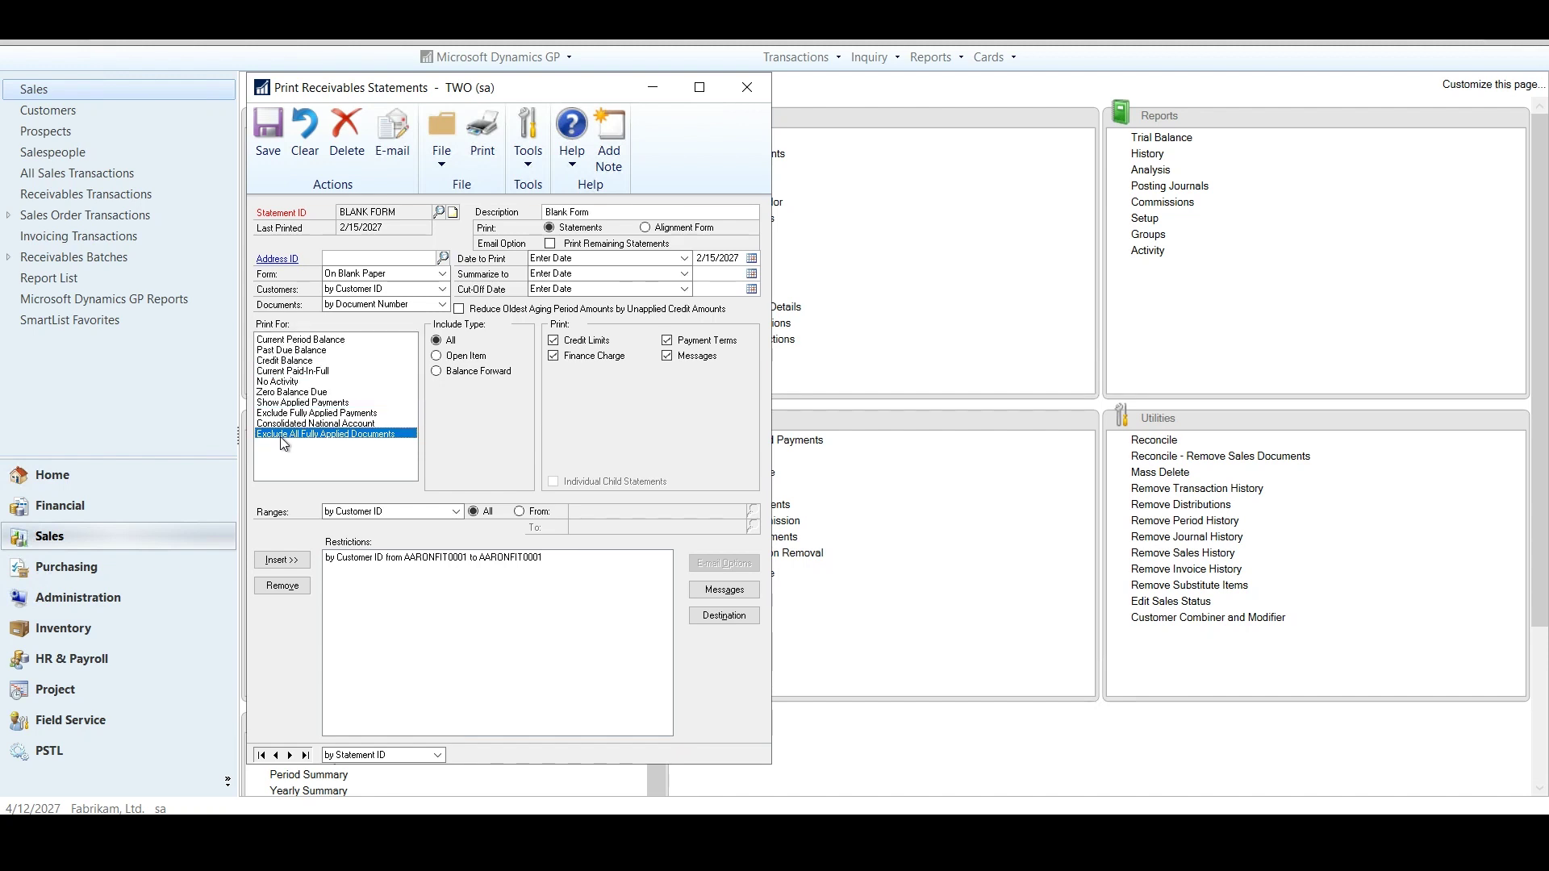
pyautogui.click(736, 96)
pyautogui.click(776, 462)
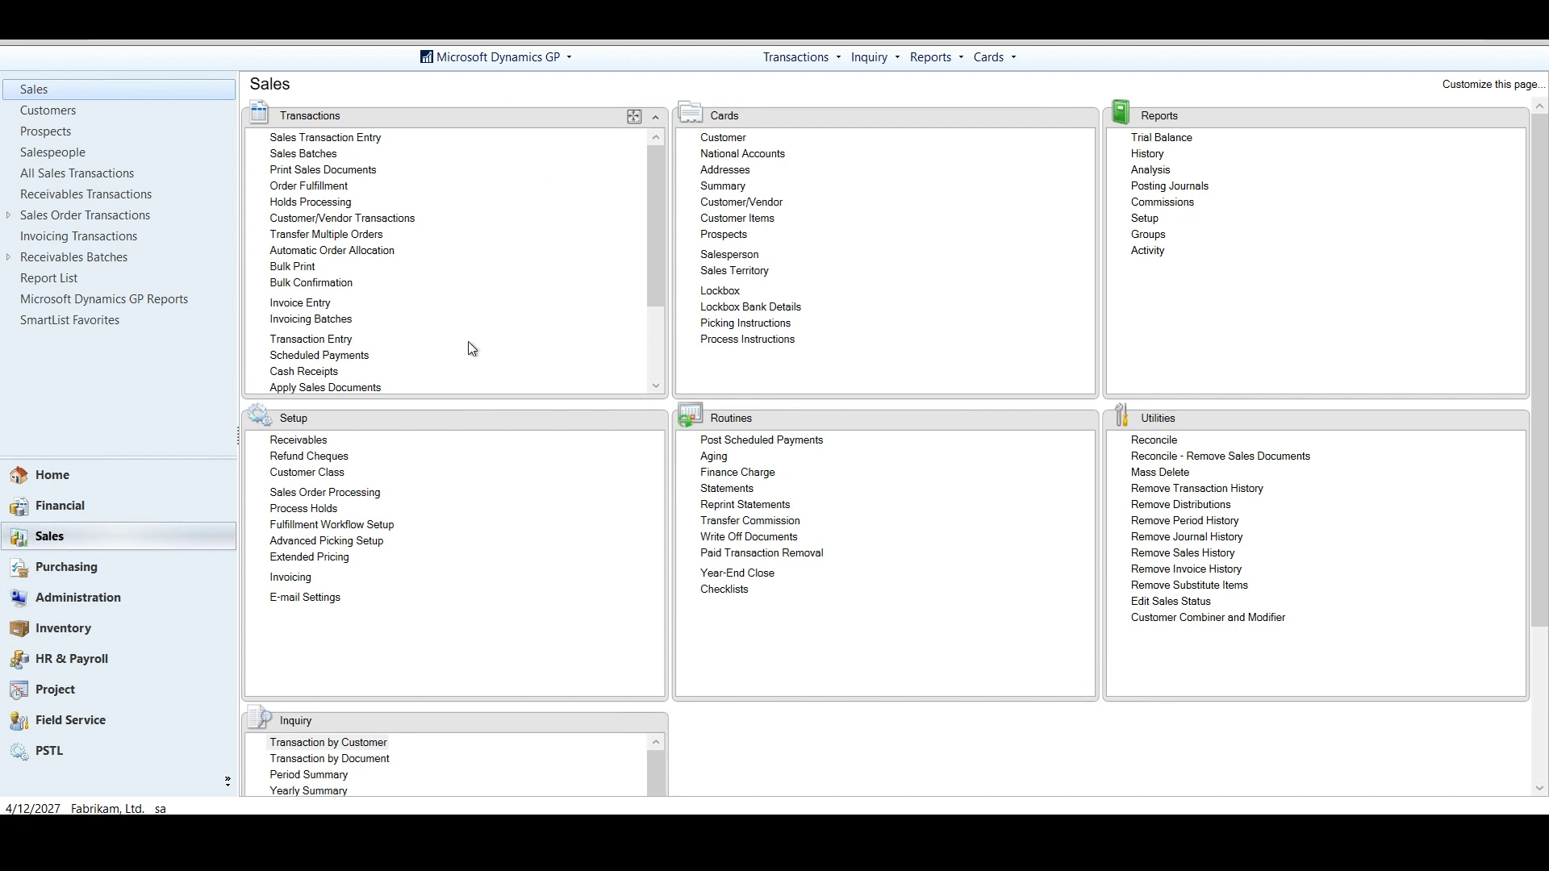
# List Aaron Fitz Electrical's receivables transactions with History unchecked, showing only open and work documents
pyautogui.click(347, 742)
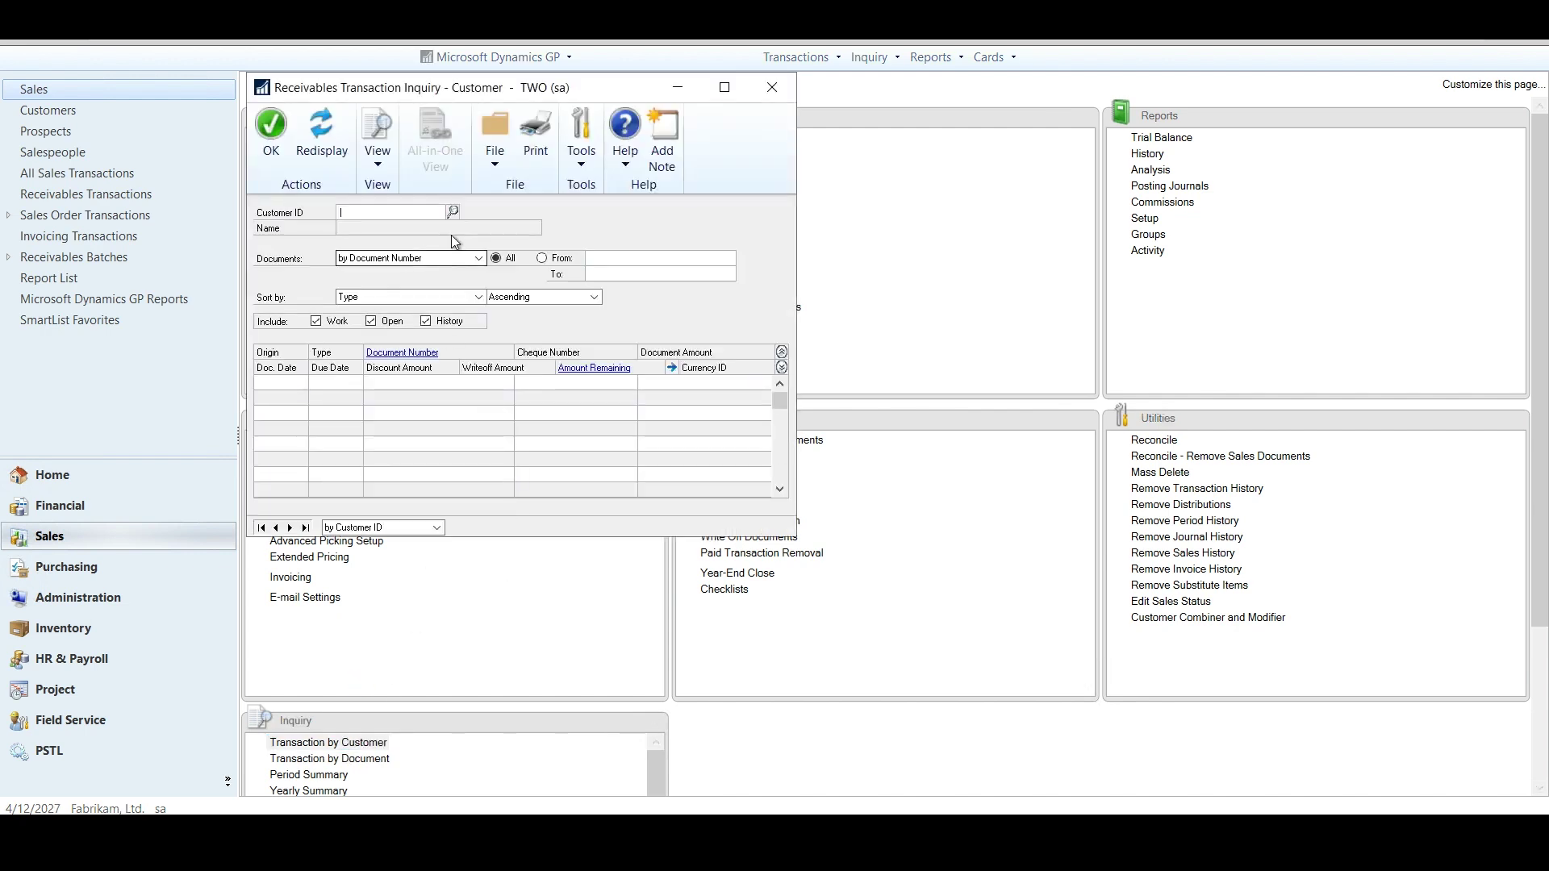
pyautogui.click(452, 211)
pyautogui.doubleClick(384, 341)
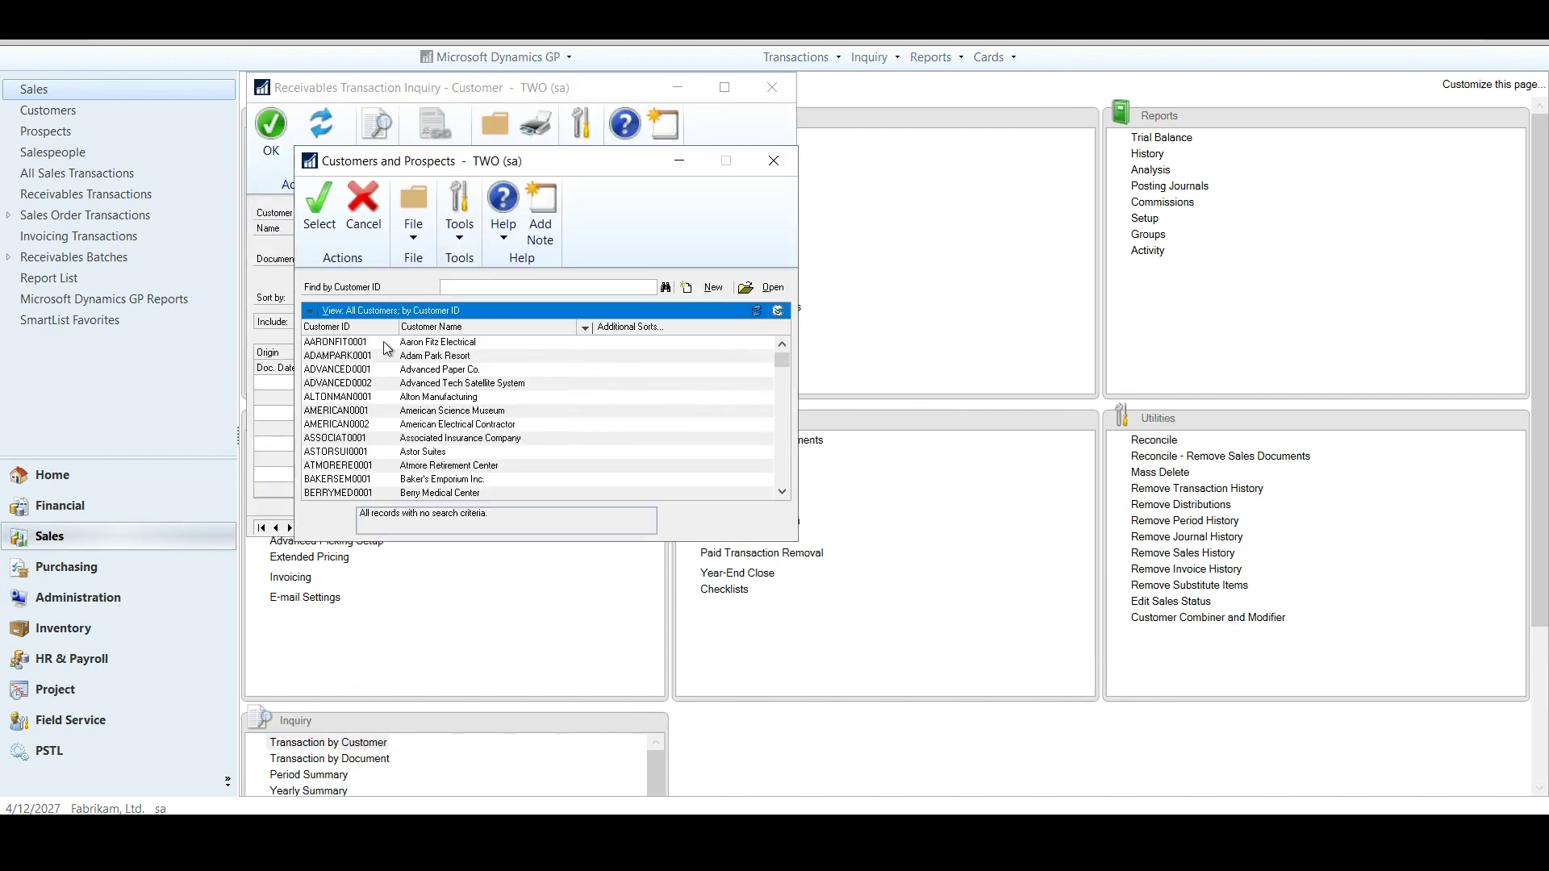
pyautogui.click(442, 323)
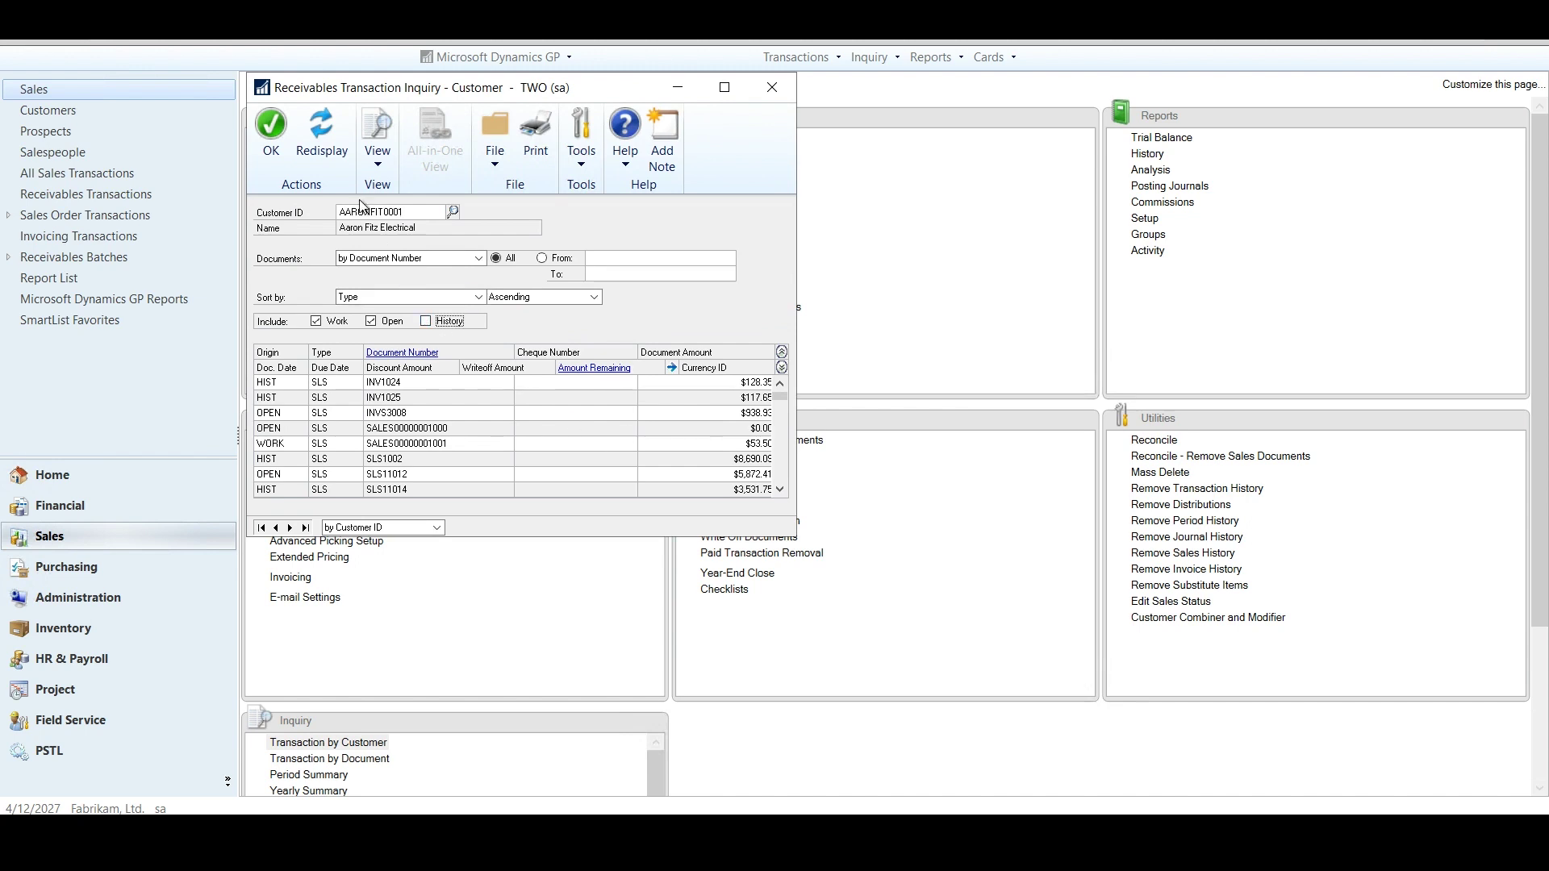
pyautogui.click(322, 137)
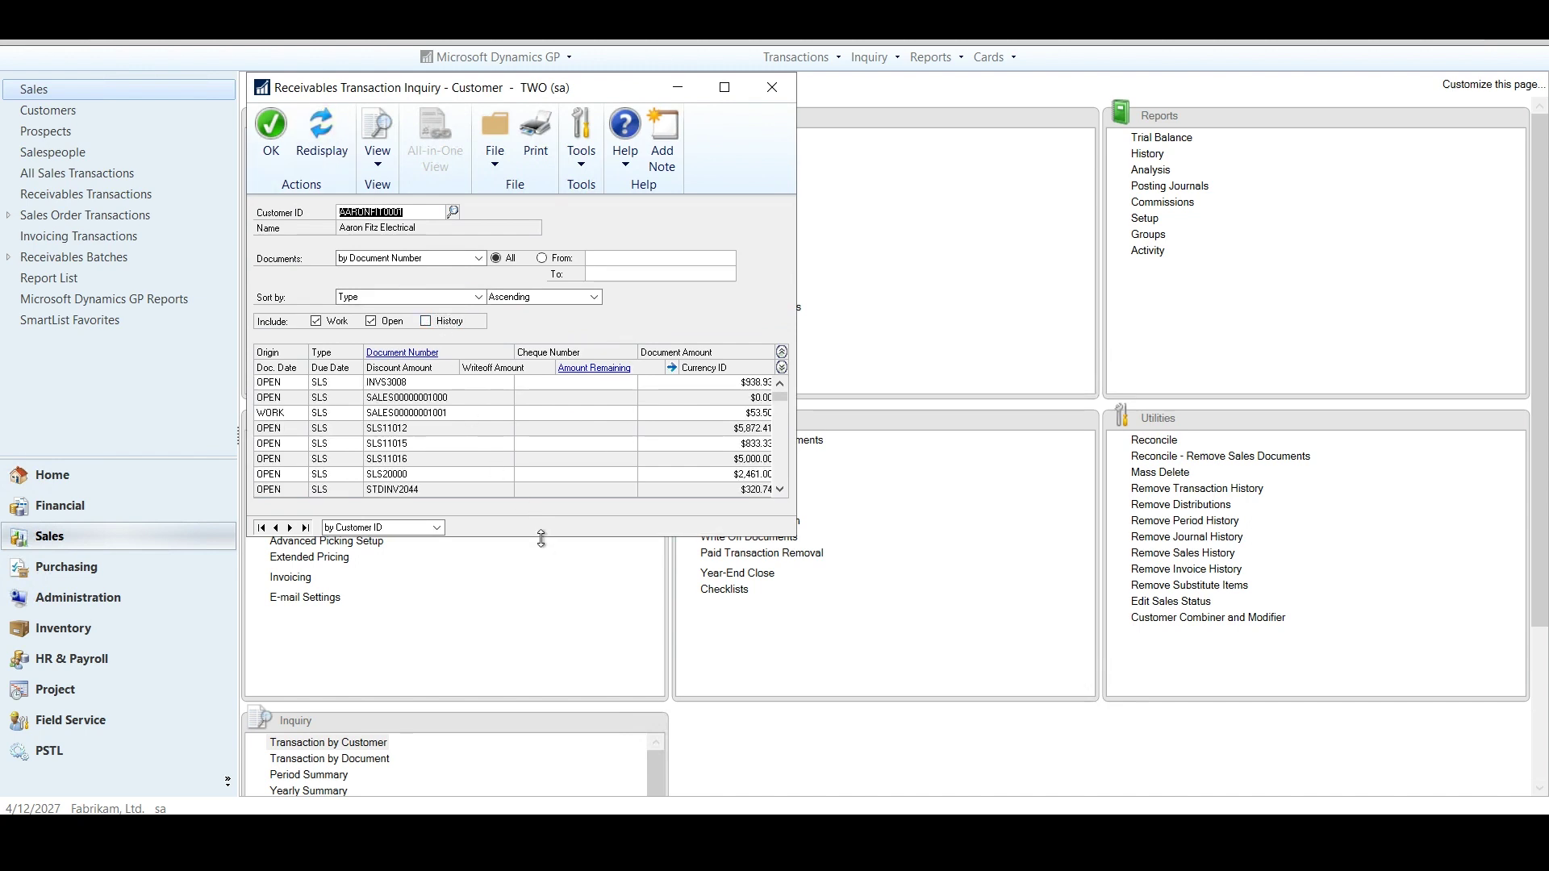
# Enlarge the inquiry window and expand the rows to show document dates and amounts
pyautogui.moveTo(536, 536); pyautogui.dragTo(528, 721)
pyautogui.click(483, 399)
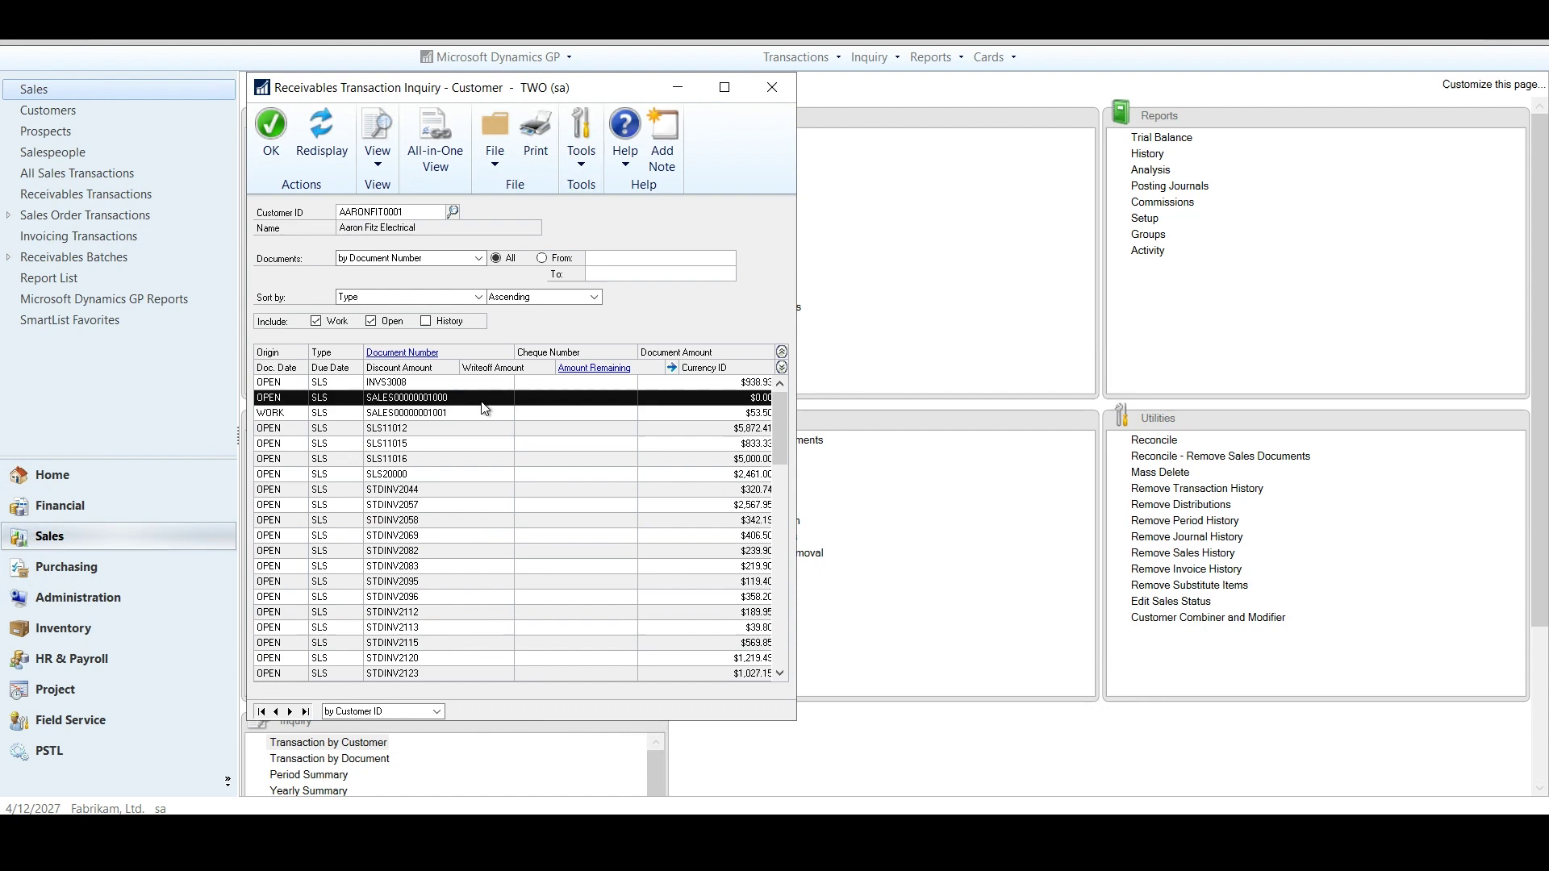
pyautogui.click(780, 368)
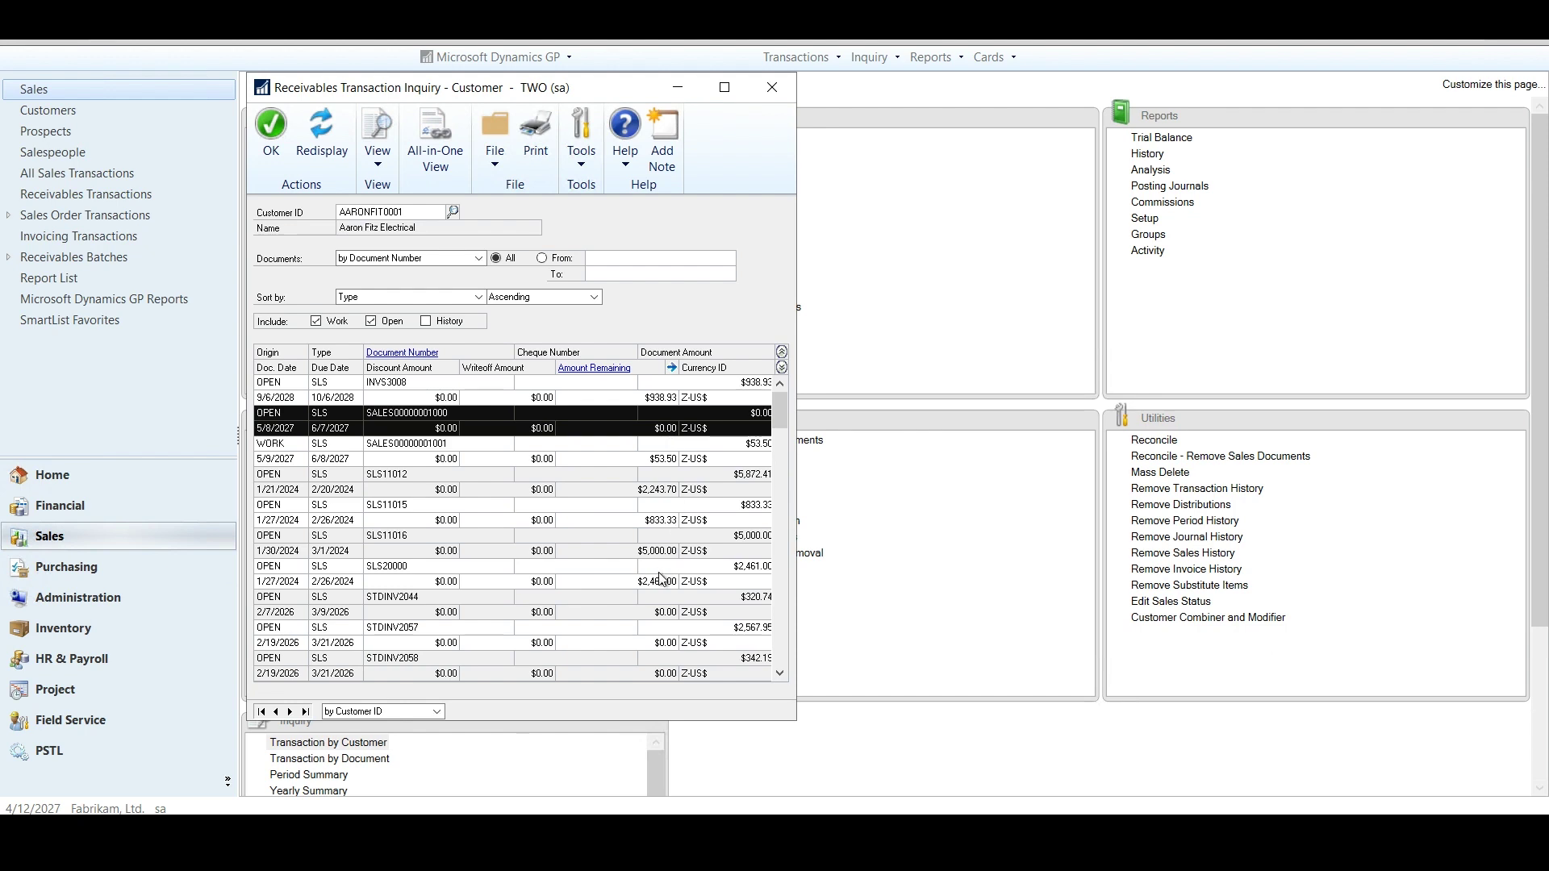
pyautogui.click(652, 609)
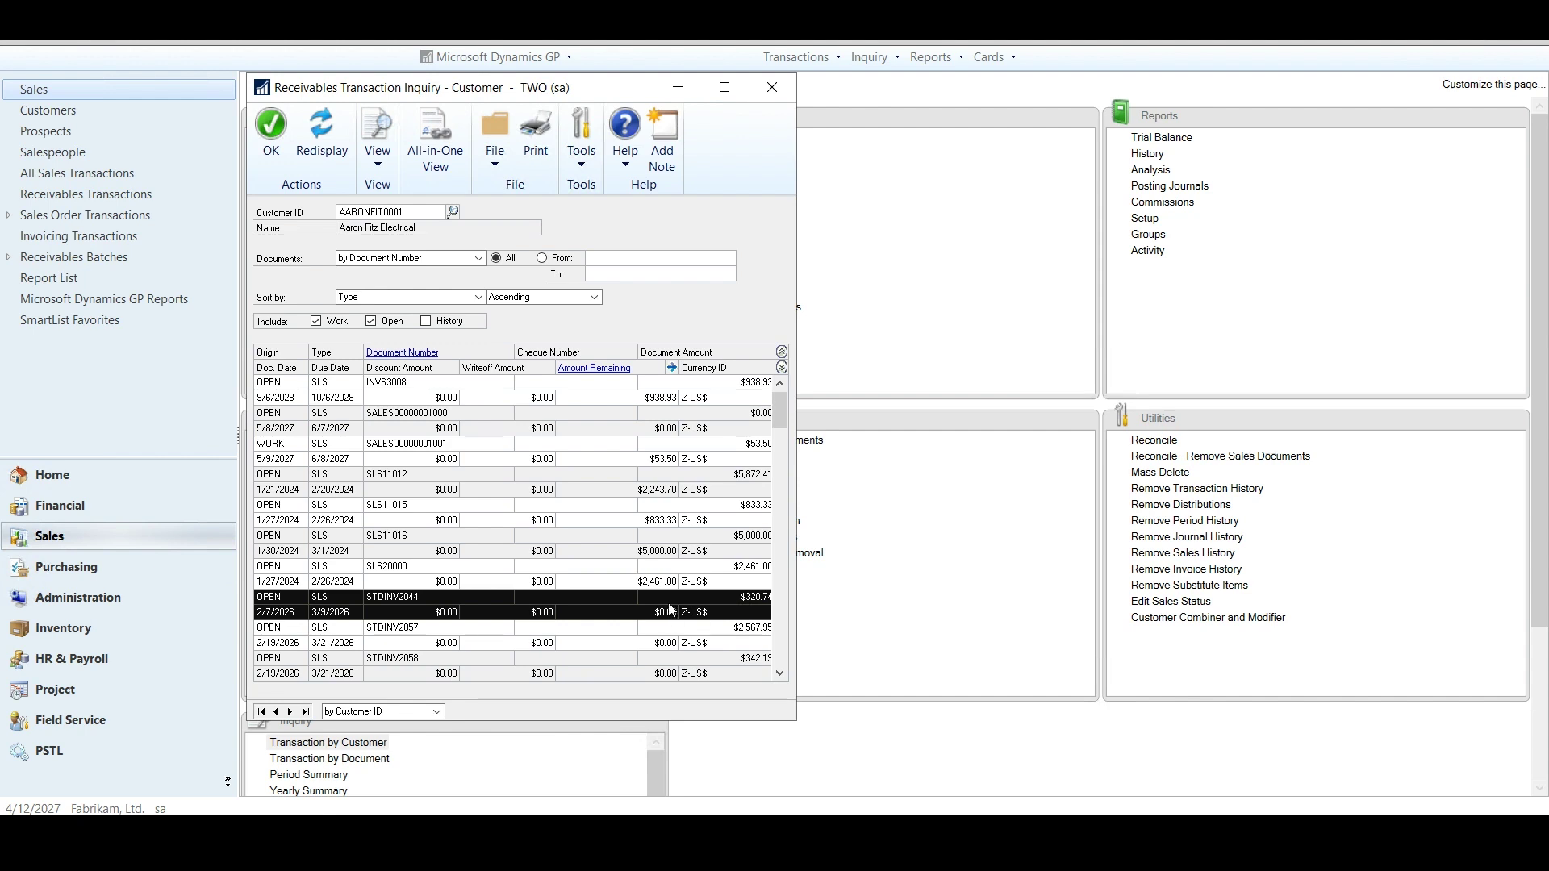
# Close the inquiry and load the BLANK FORM statement option in Print Receivables Statements
pyautogui.click(772, 89)
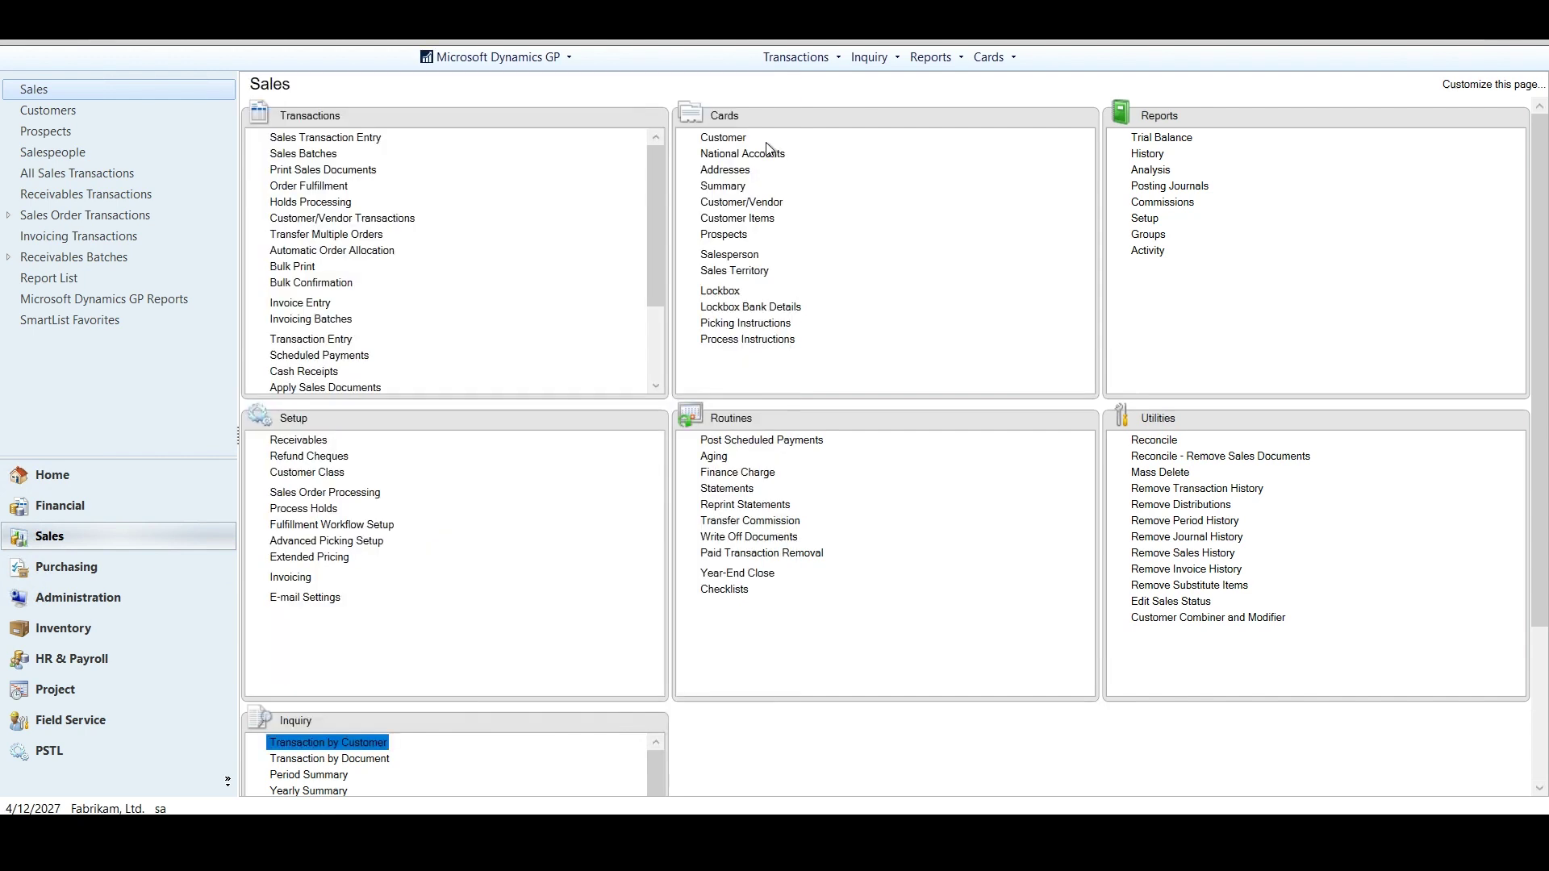
pyautogui.click(714, 488)
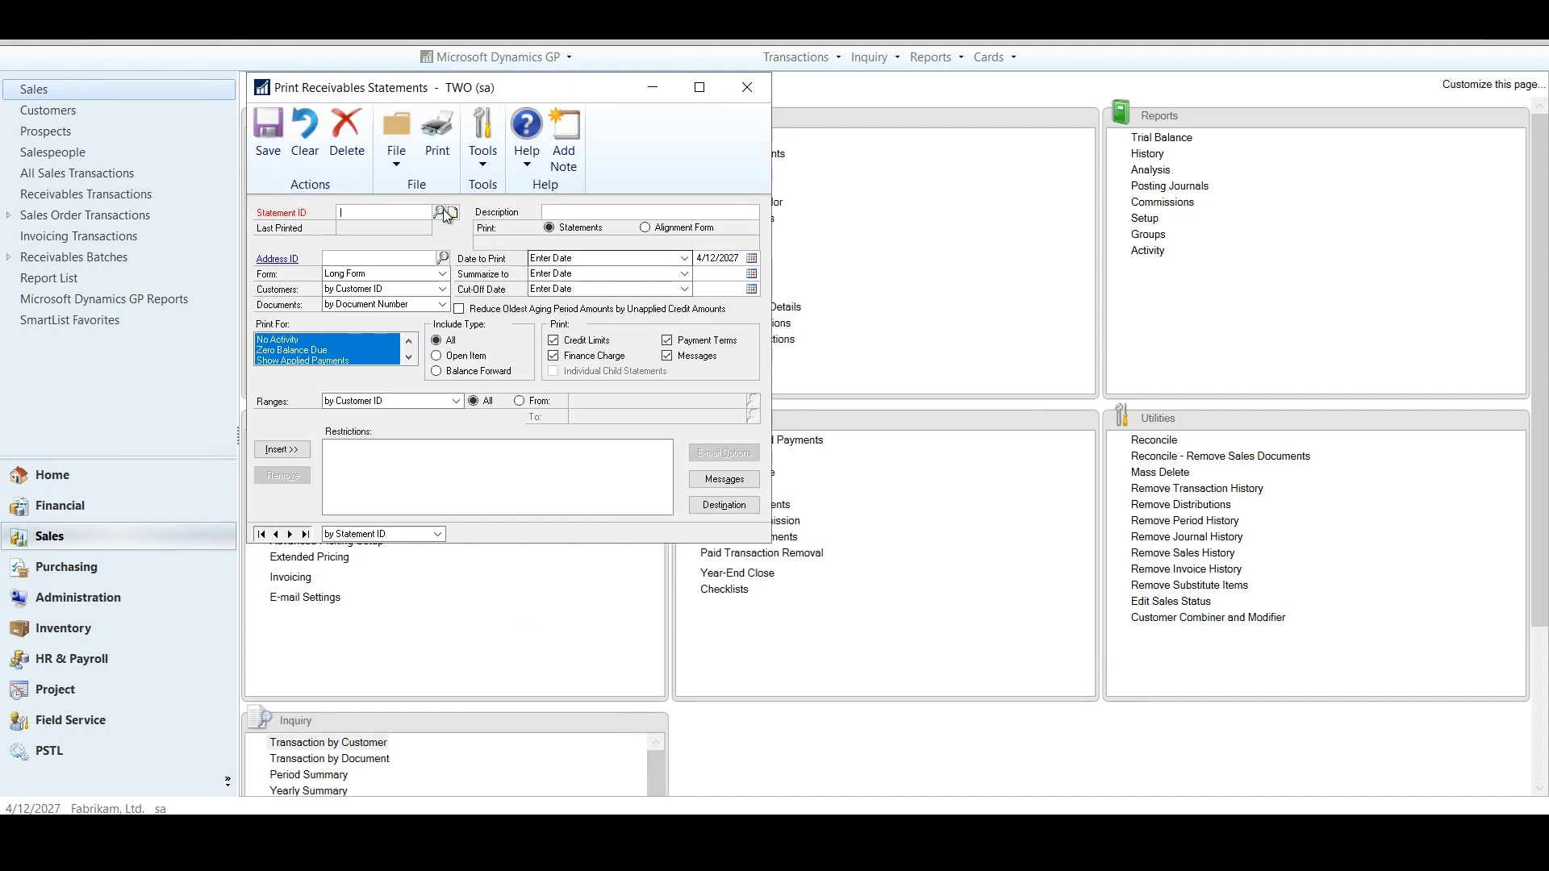
pyautogui.click(438, 212)
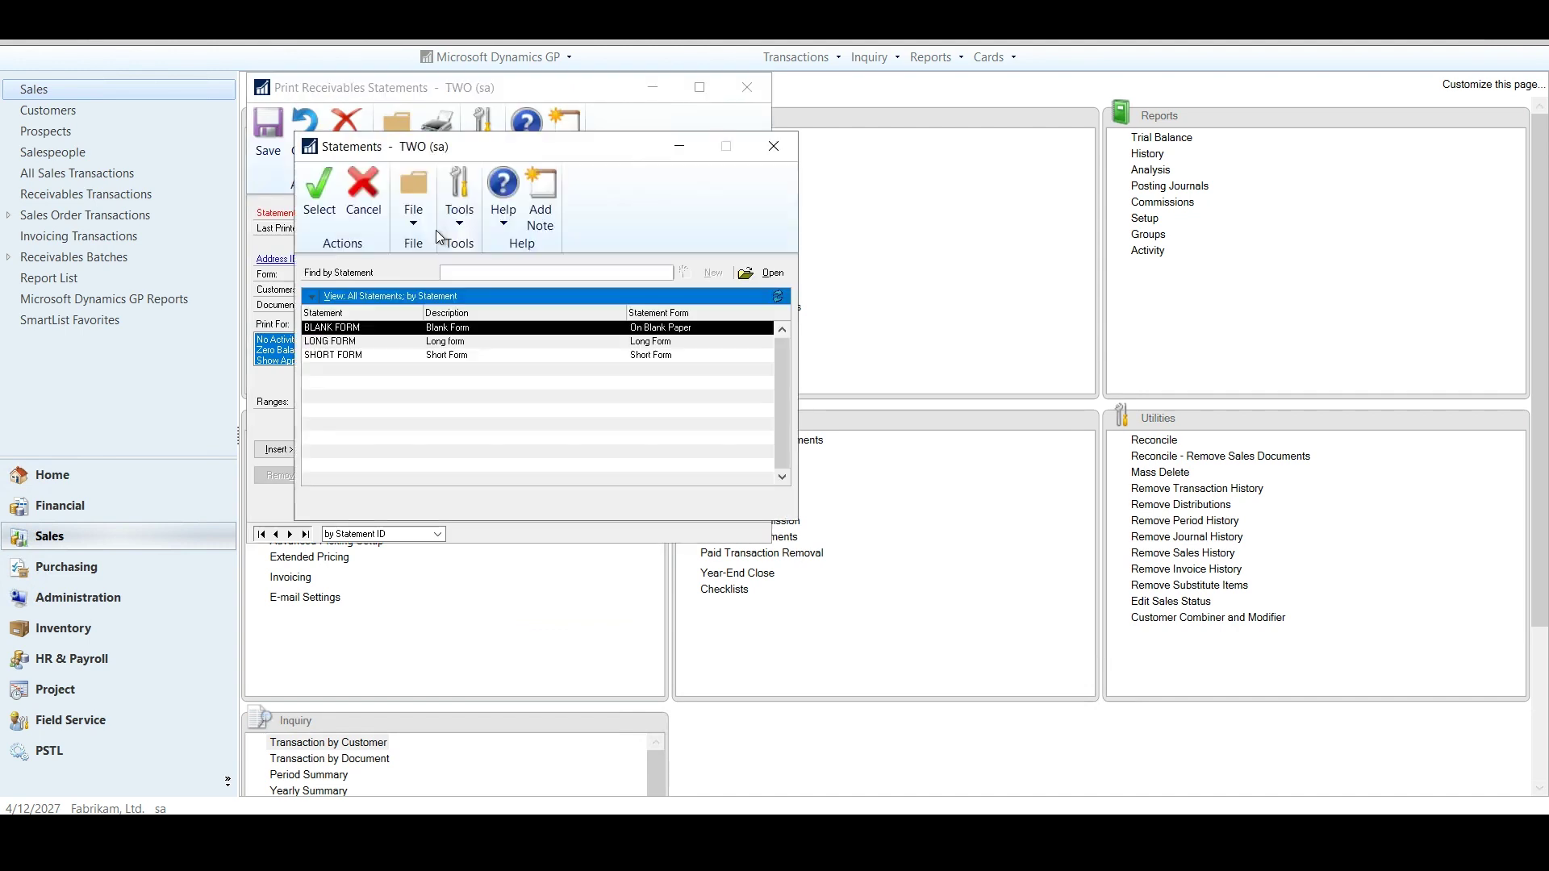
pyautogui.doubleClick(361, 328)
# Clear Exclude All Fully Applied Documents, then print the statement and save the option changes
pyautogui.moveTo(536, 543); pyautogui.dragTo(502, 773)
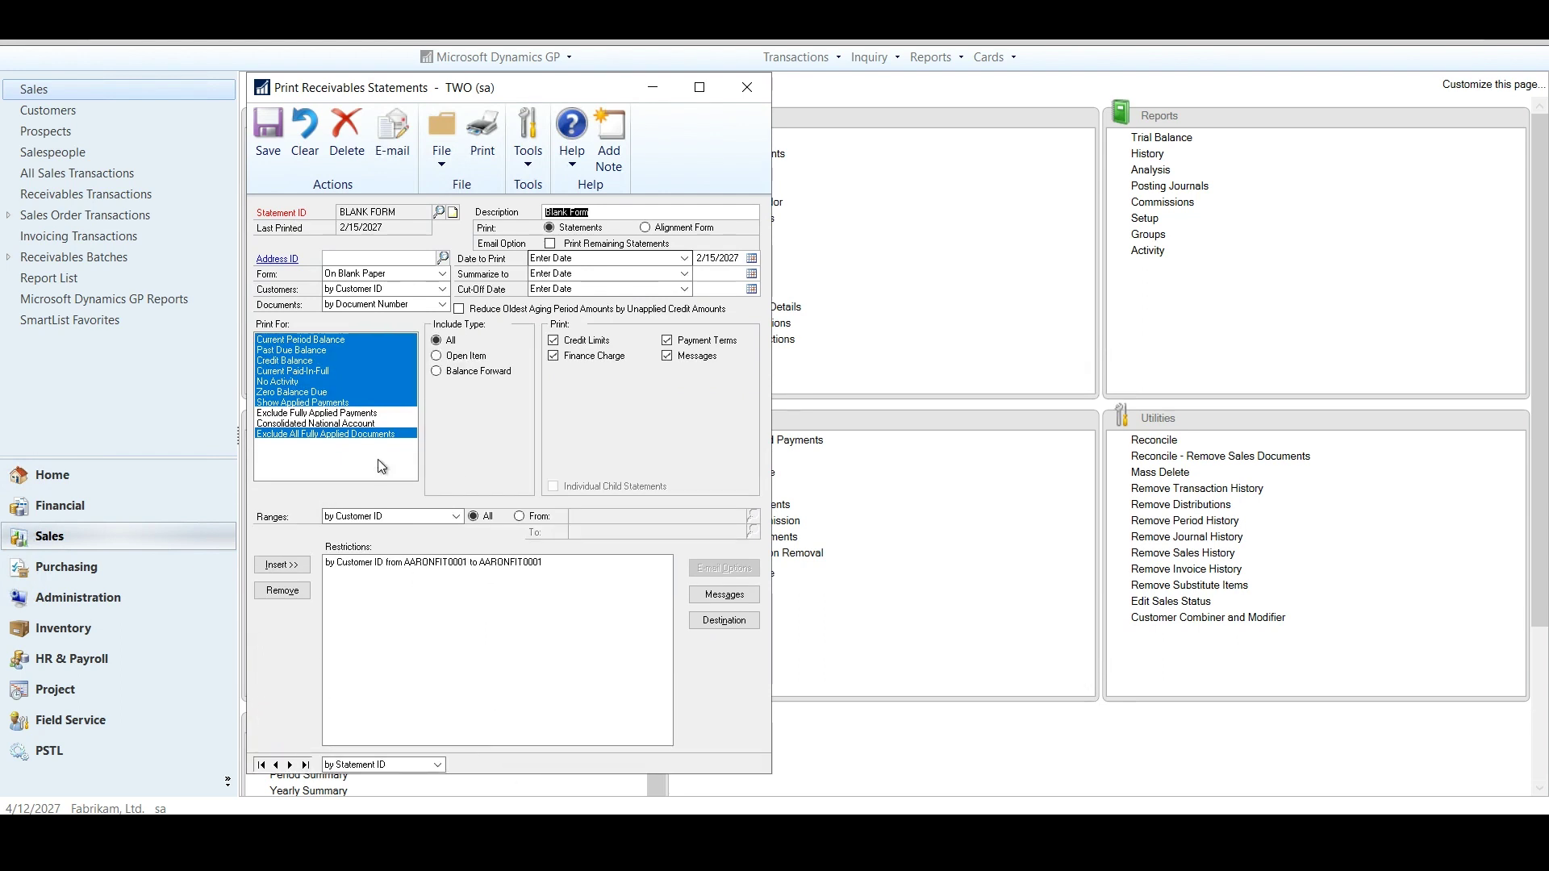
pyautogui.click(367, 434)
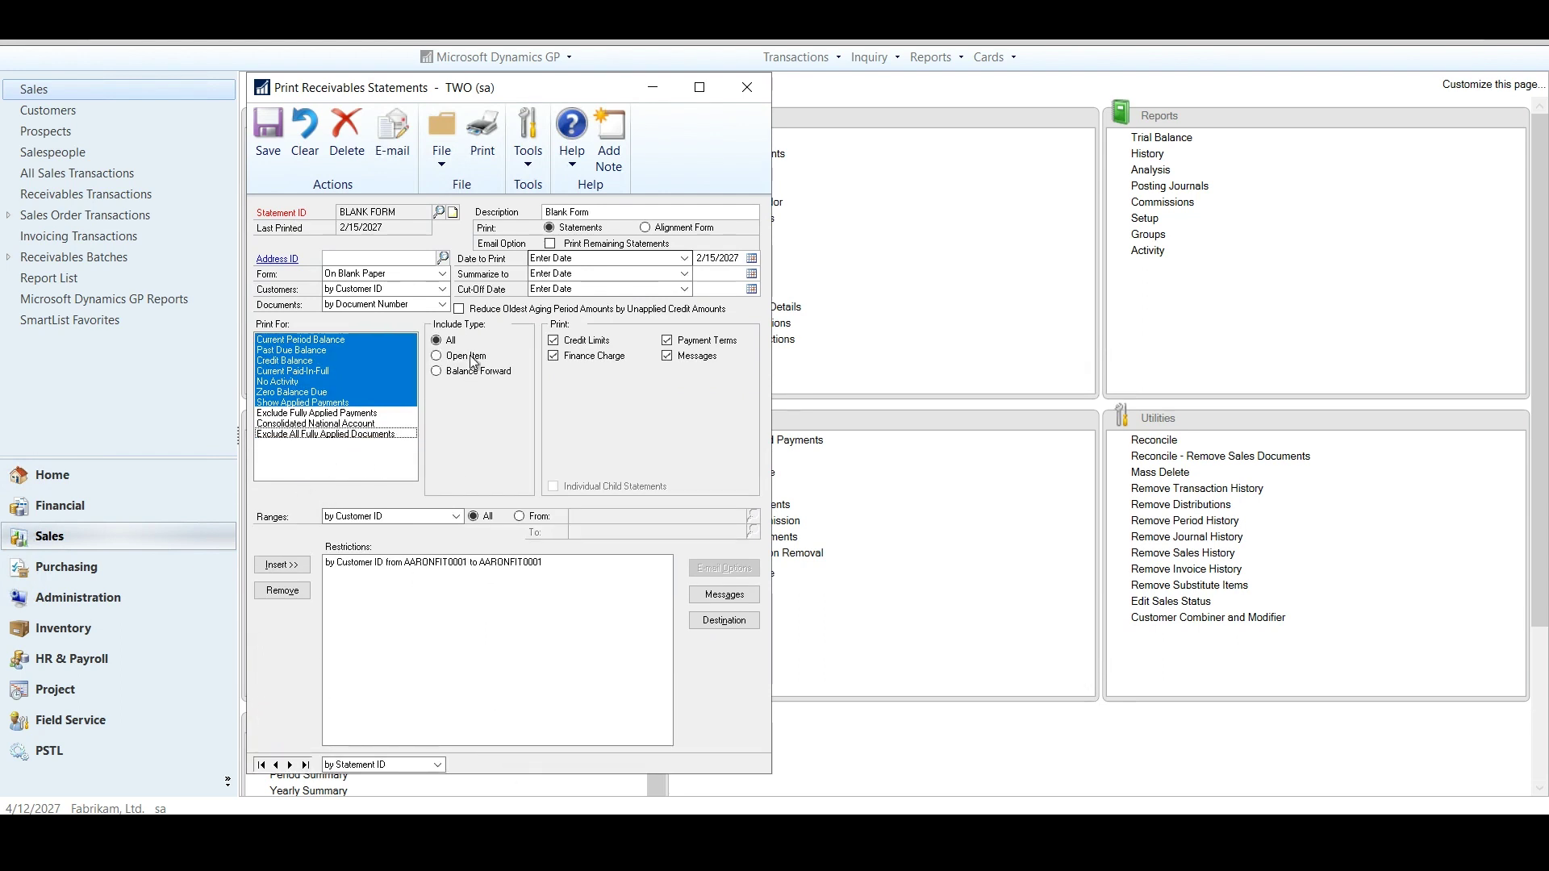
pyautogui.click(482, 159)
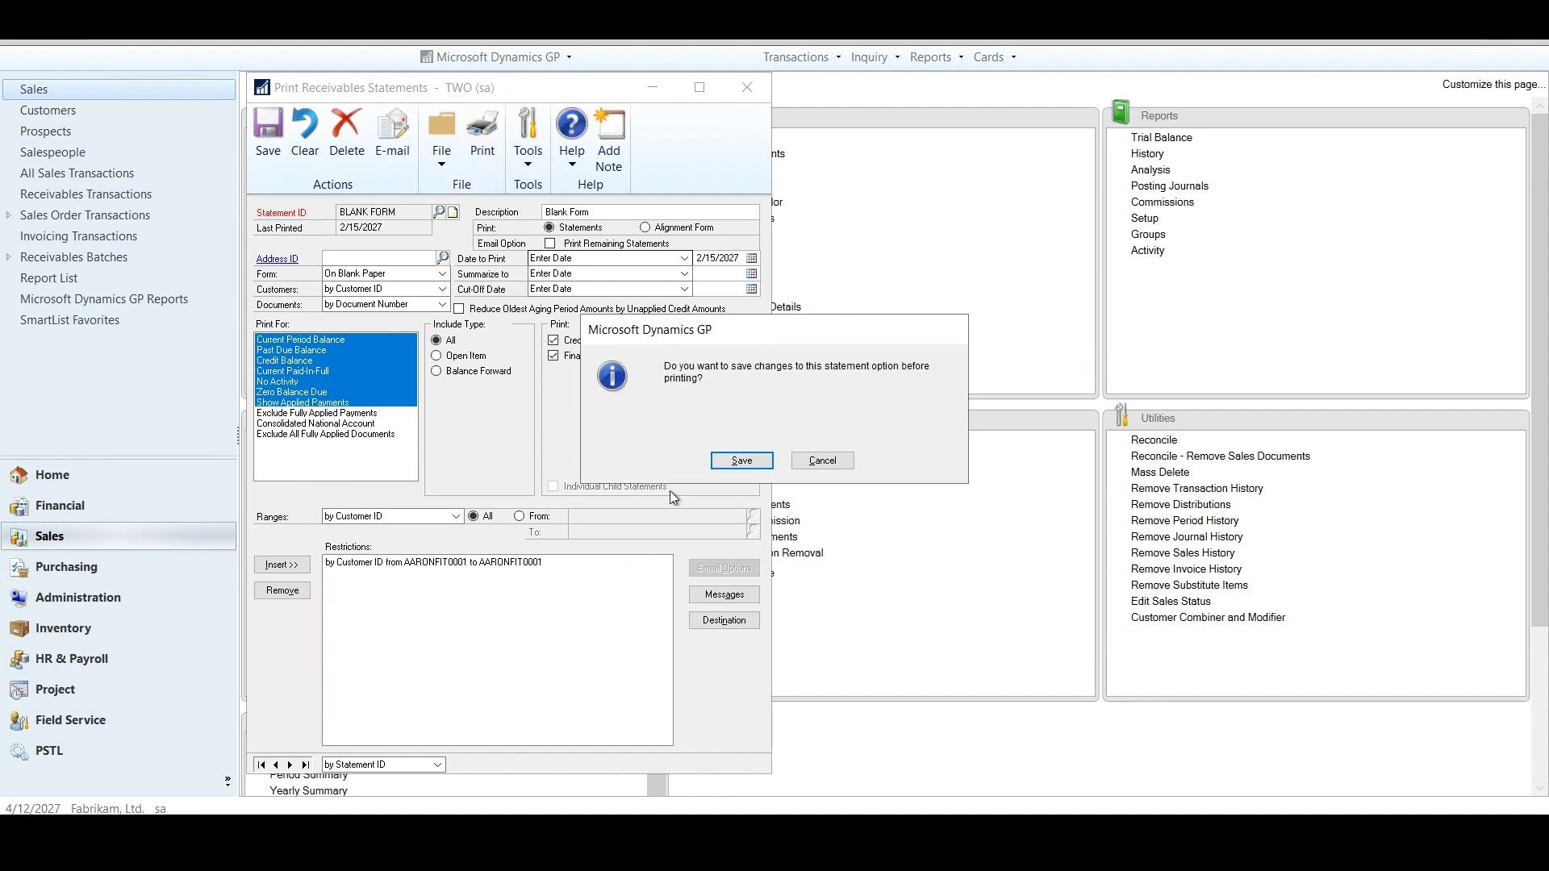
pyautogui.click(737, 463)
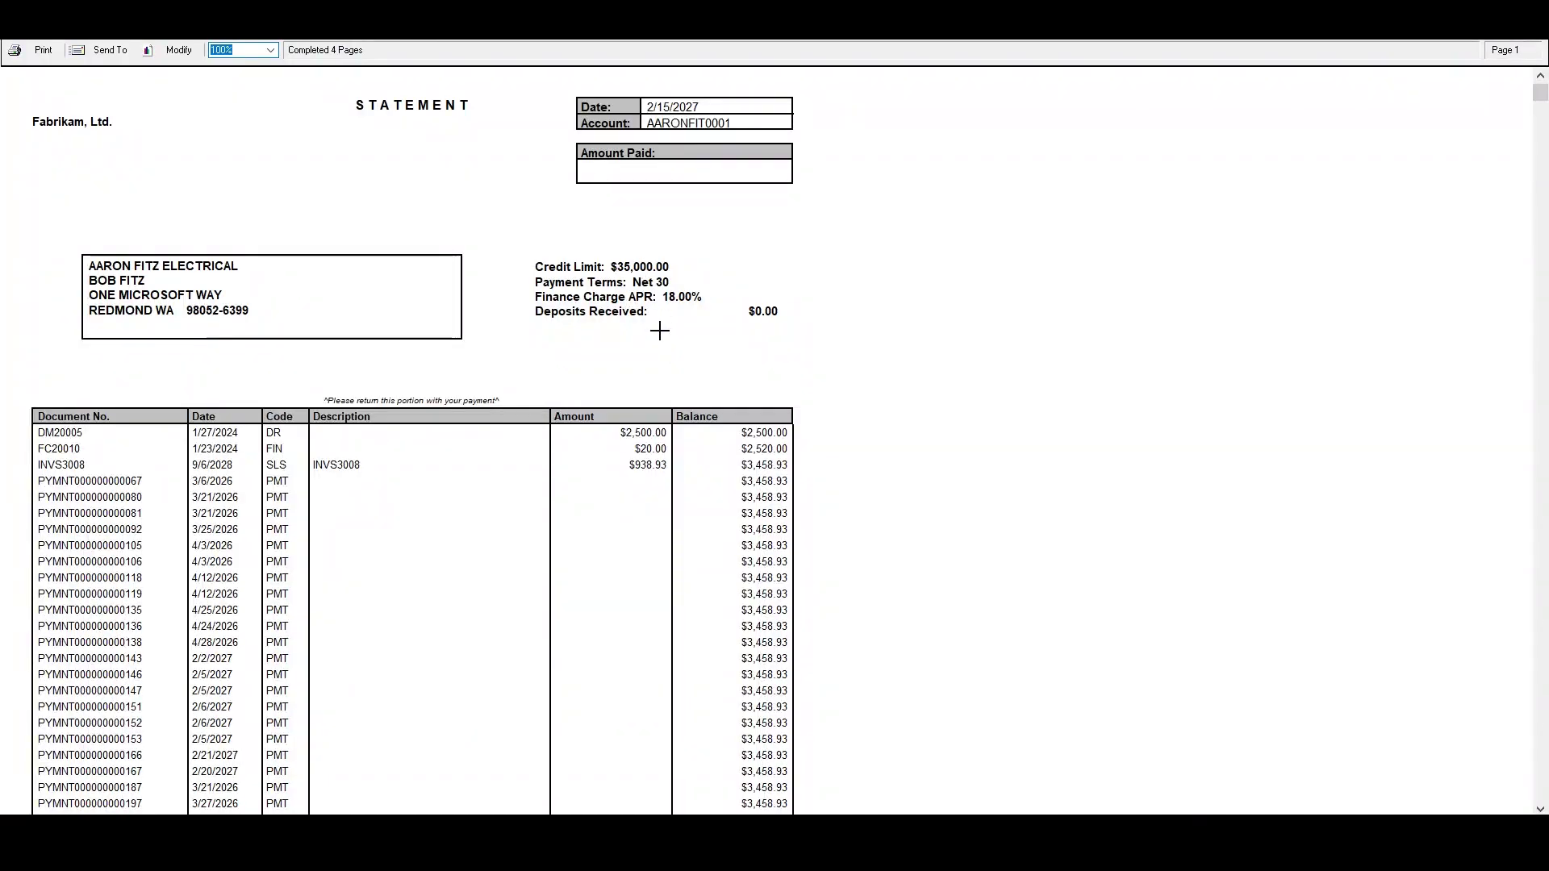
pyautogui.scroll(-6, 659, 331)
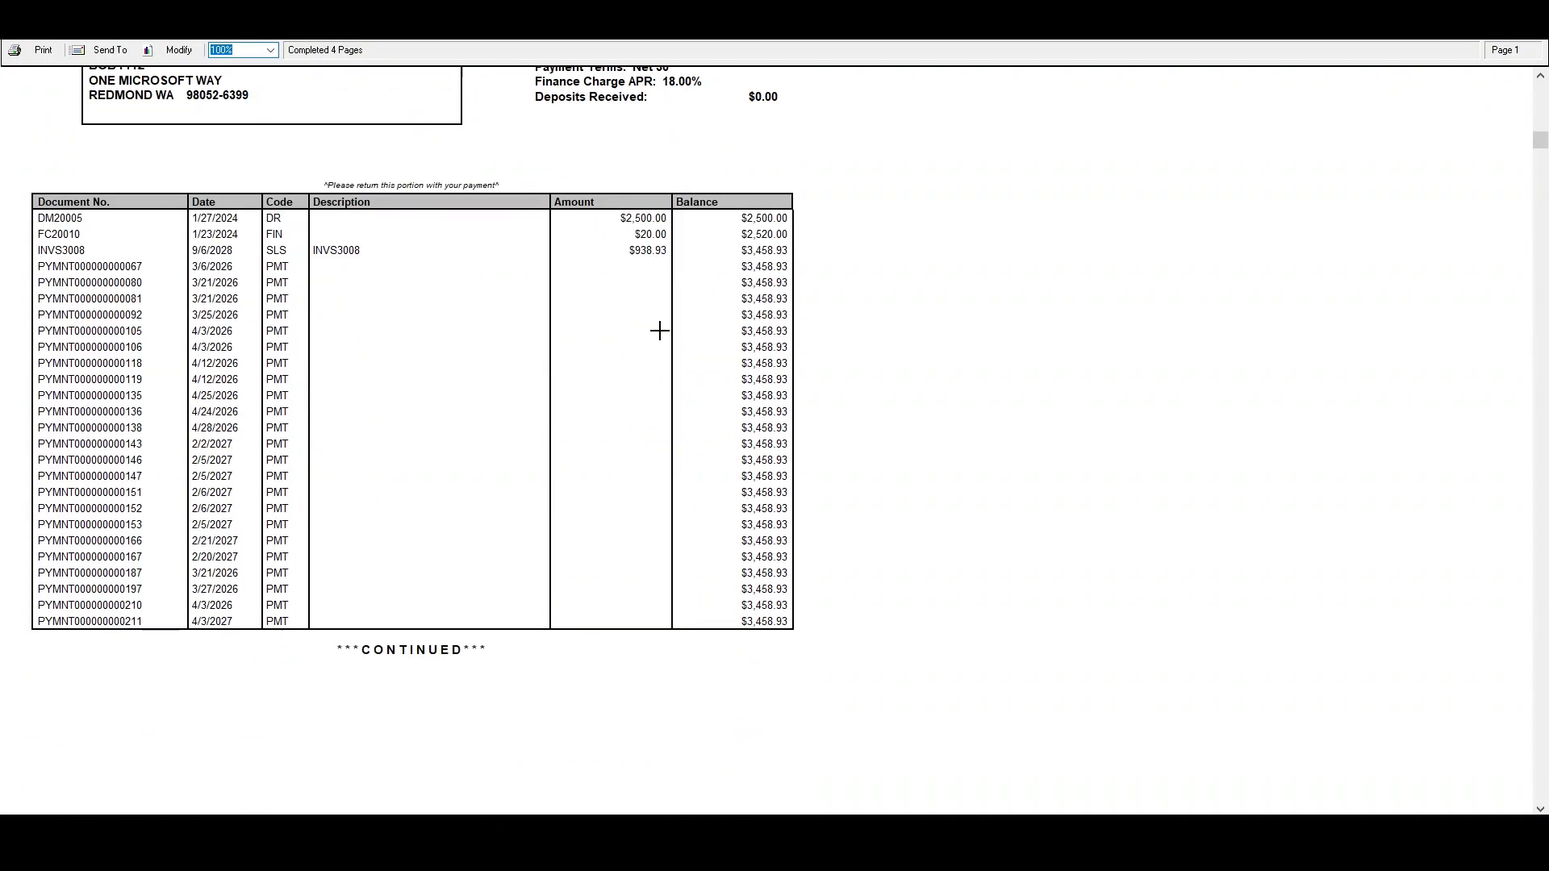
pyautogui.scroll(-8, 659, 331)
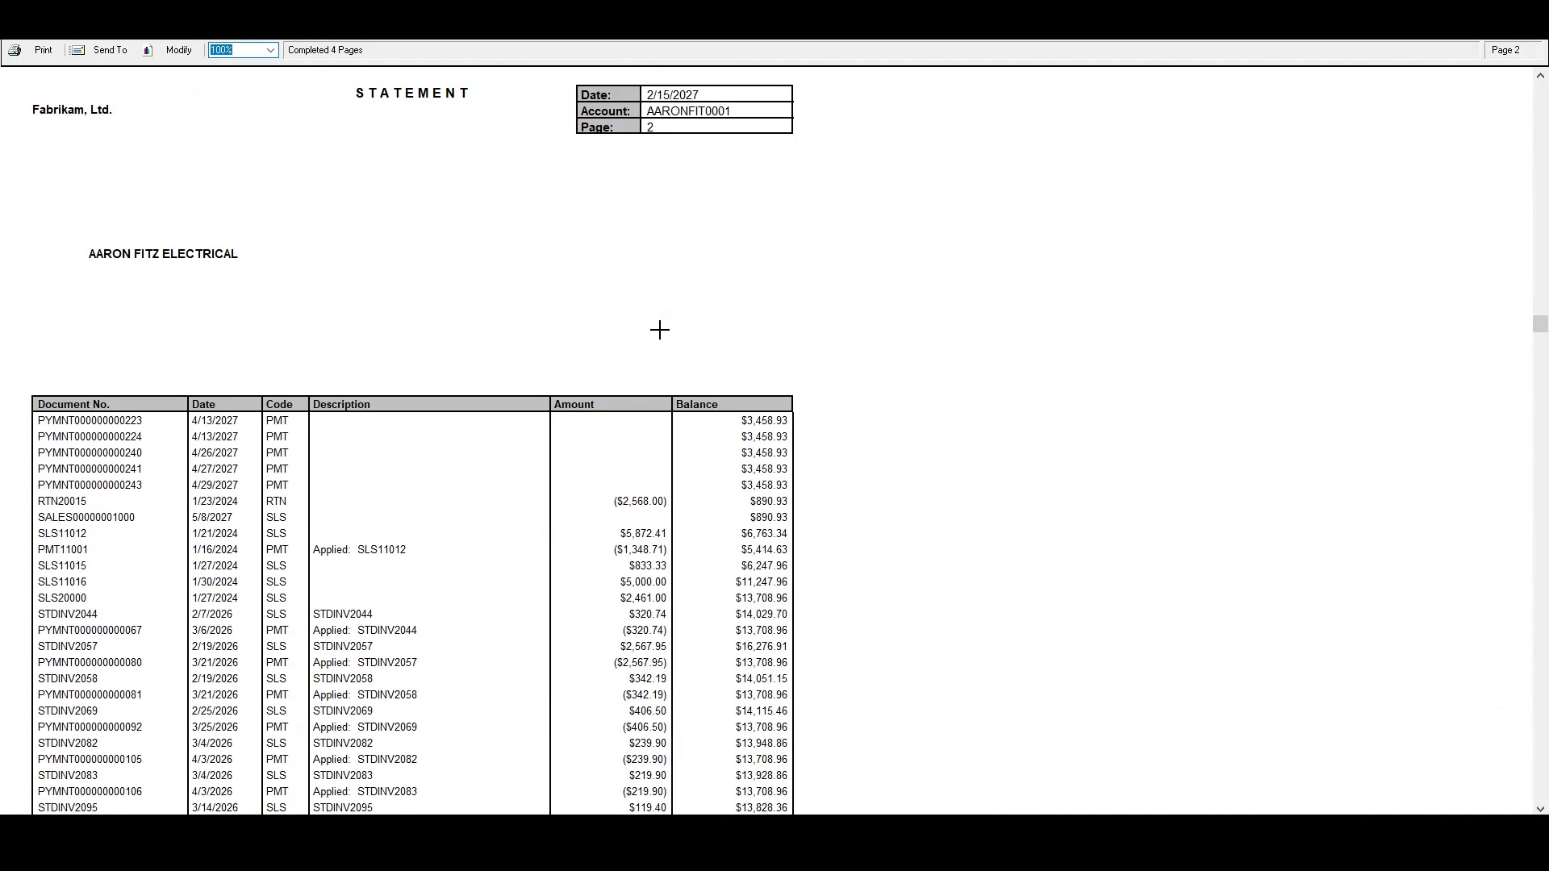
pyautogui.scroll(-1, 659, 330)
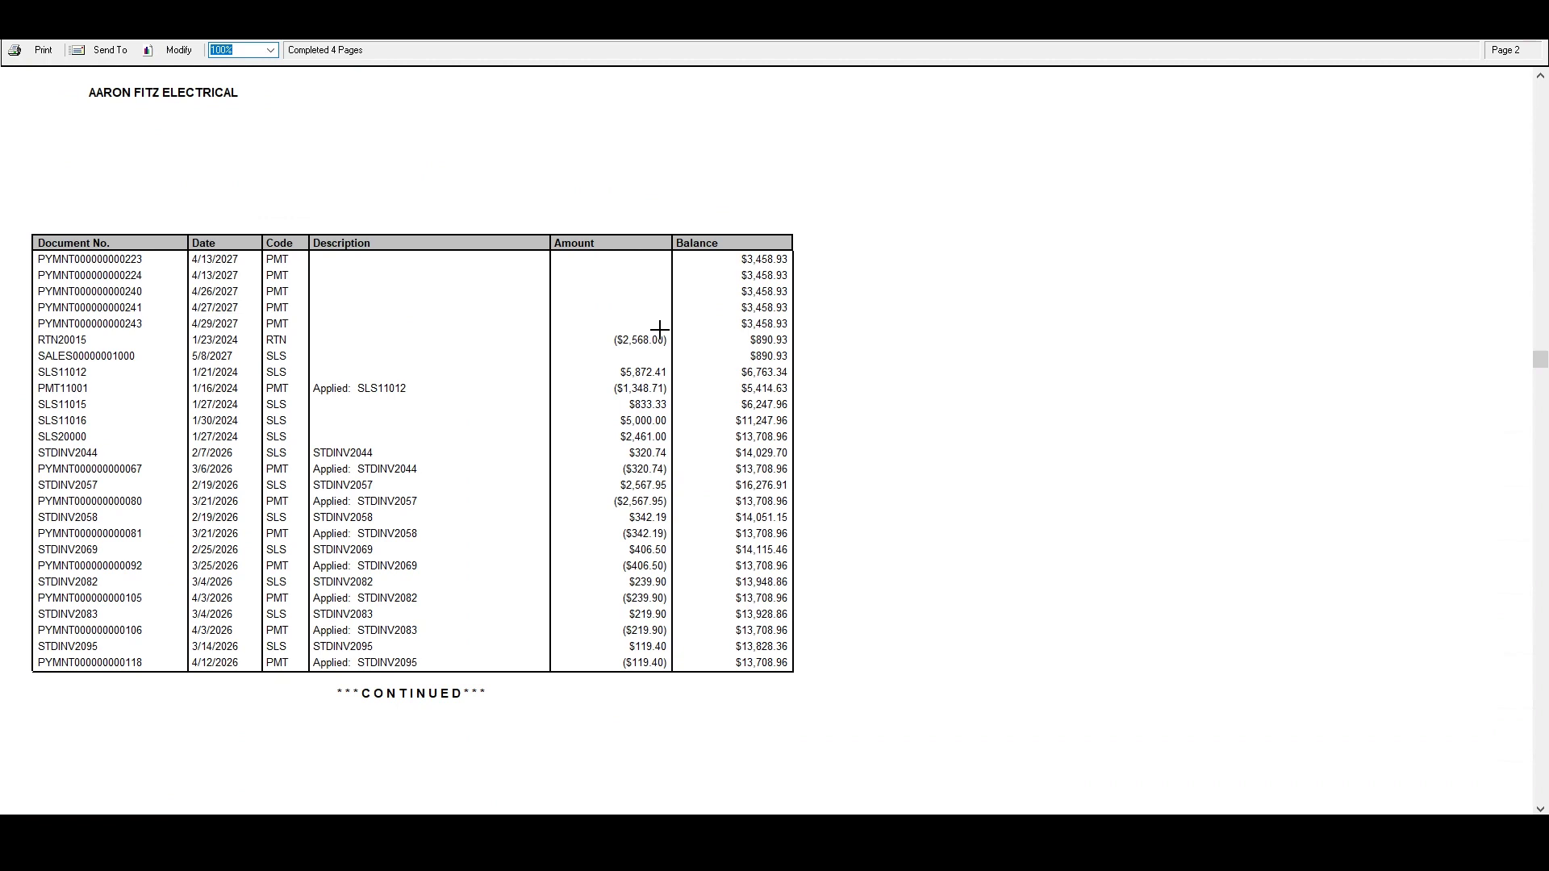
pyautogui.scroll(-9, 661, 335)
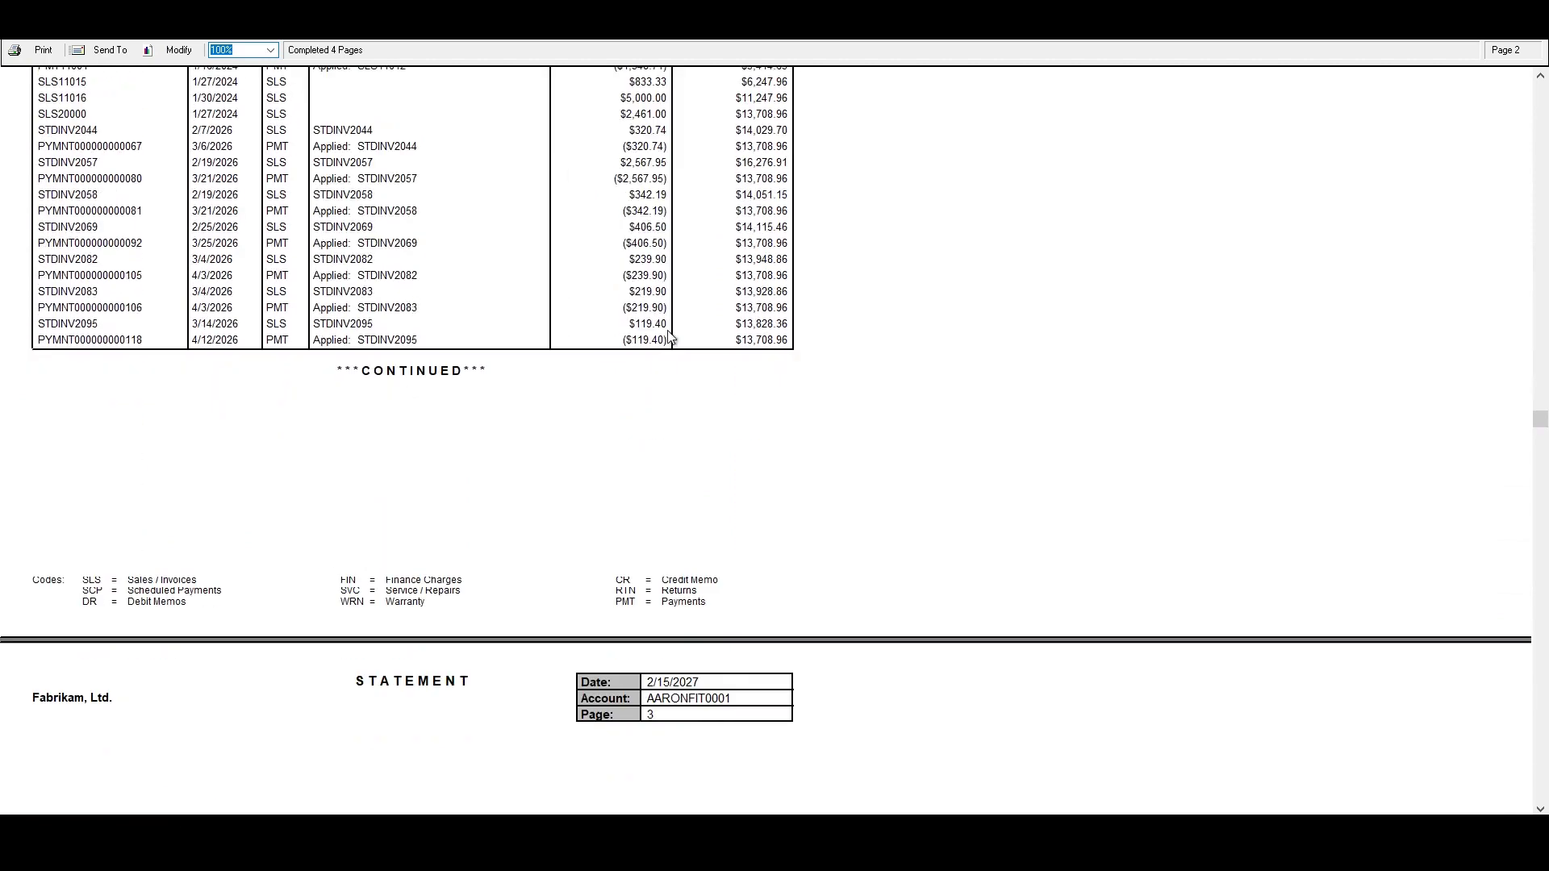
pyautogui.scroll(-2, 683, 358)
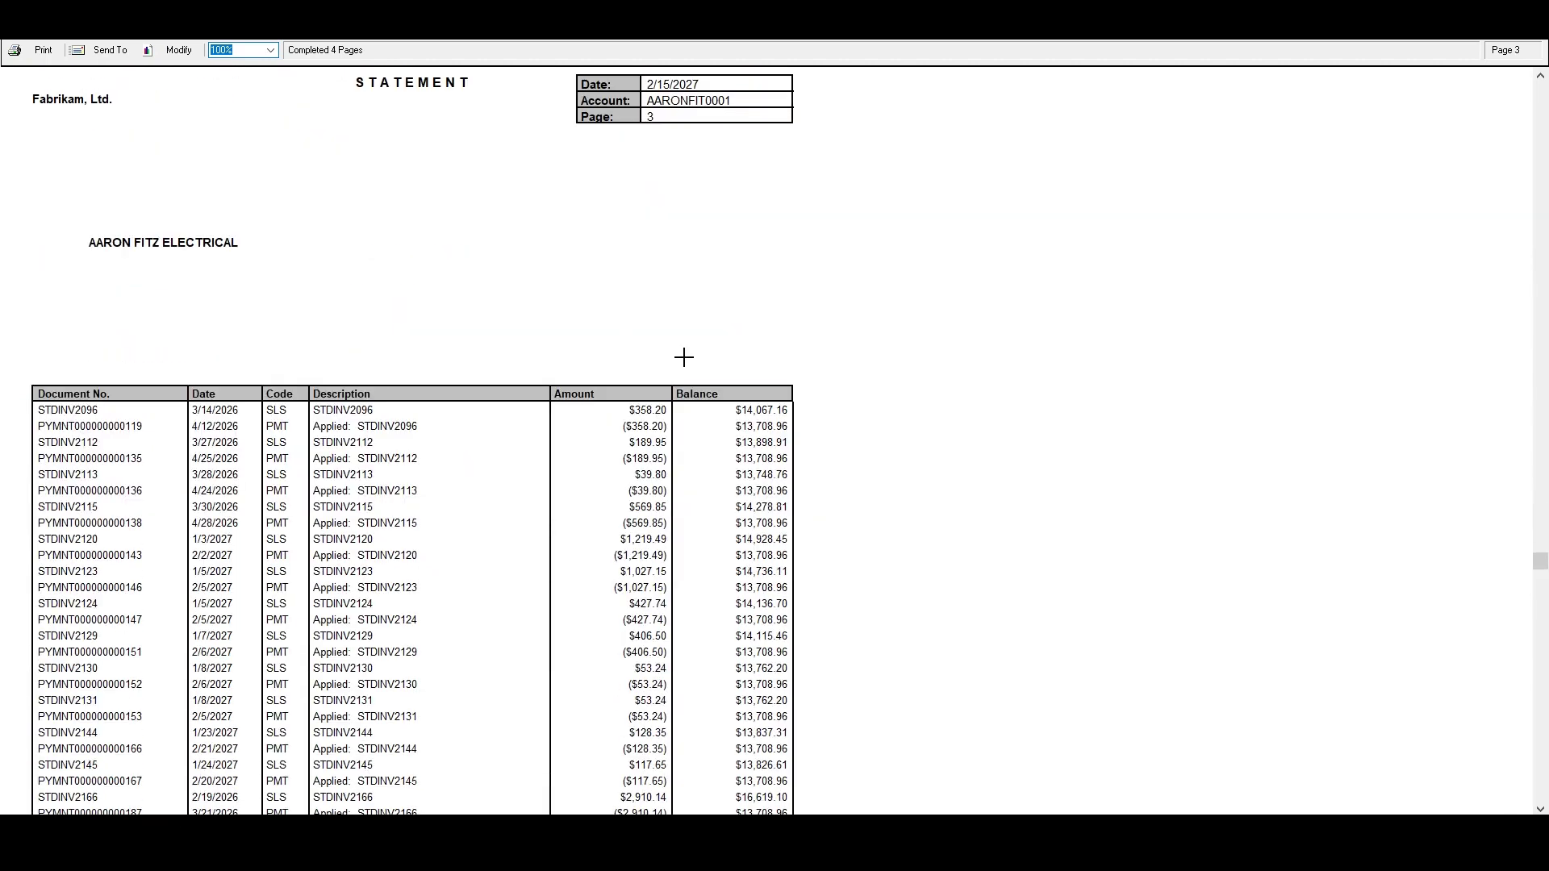
pyautogui.scroll(-1, 683, 357)
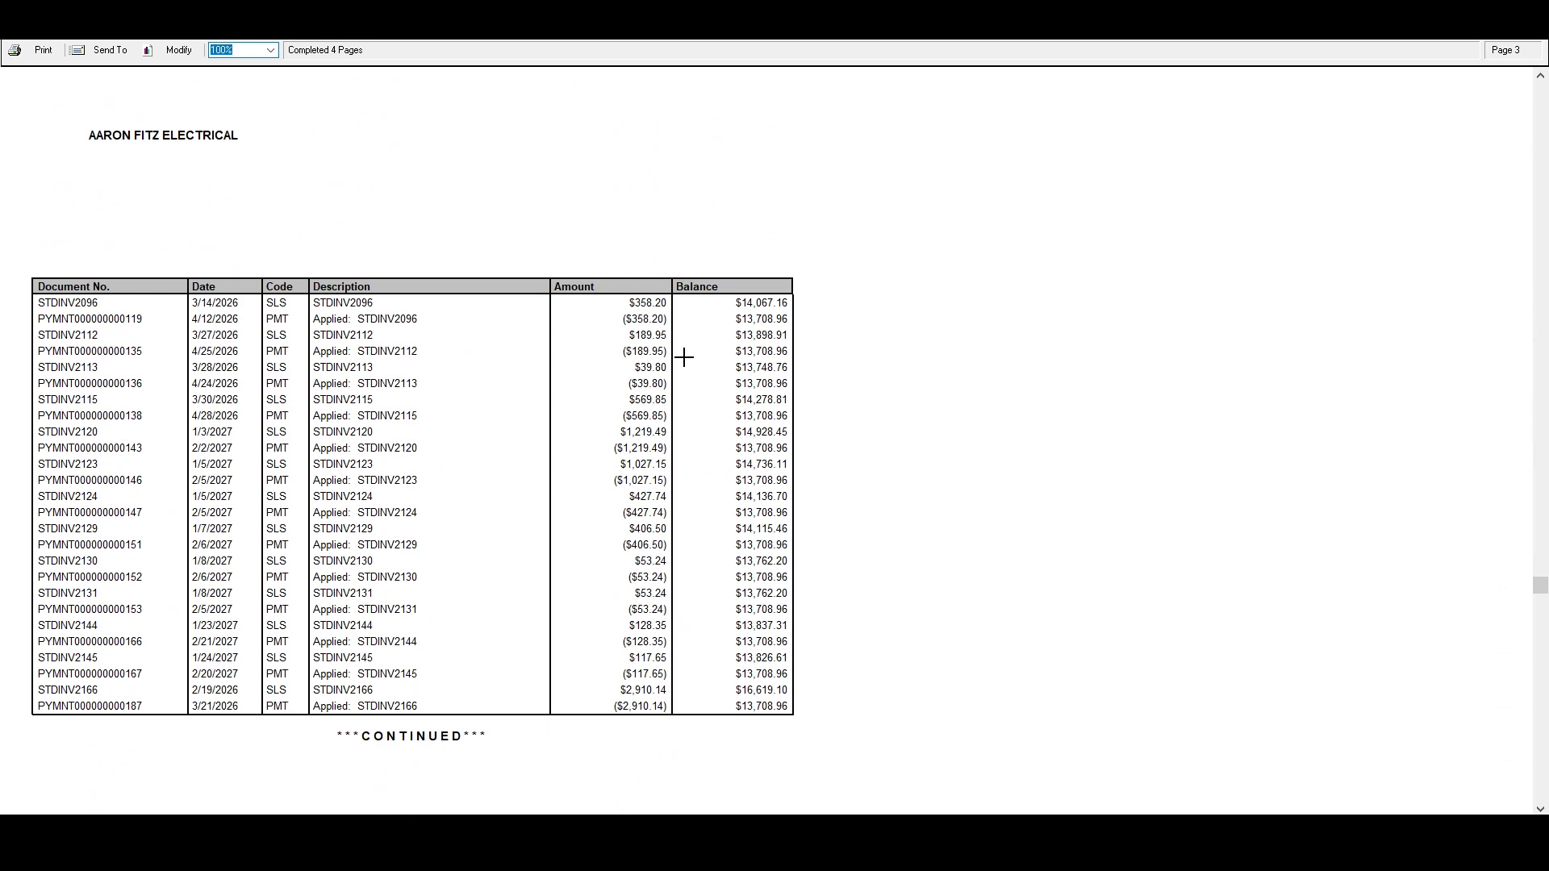
pyautogui.scroll(-8, 683, 357)
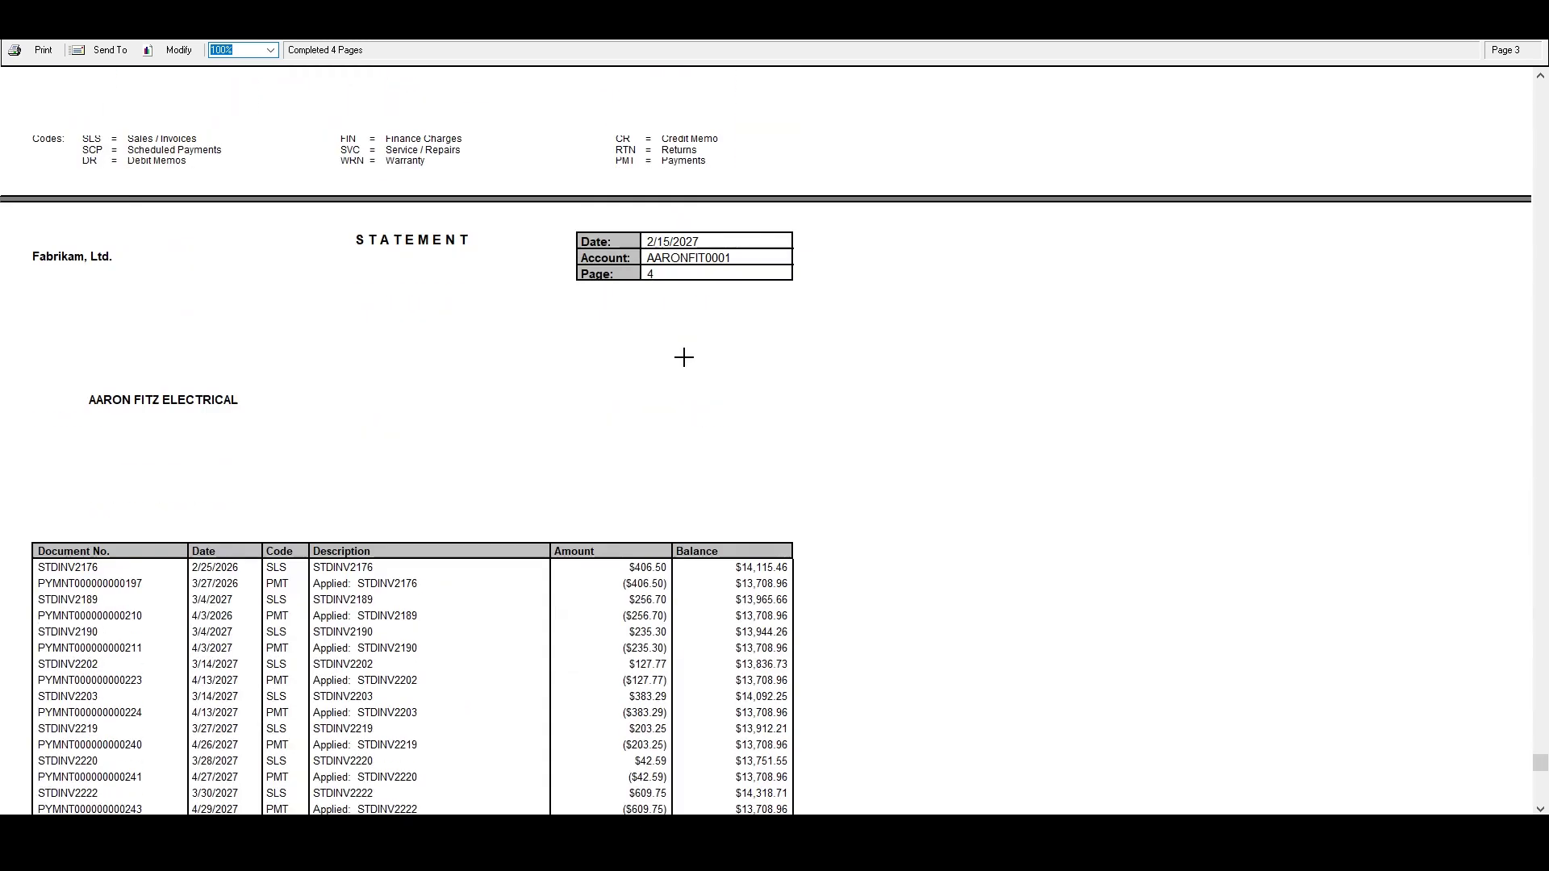
pyautogui.scroll(-2, 683, 357)
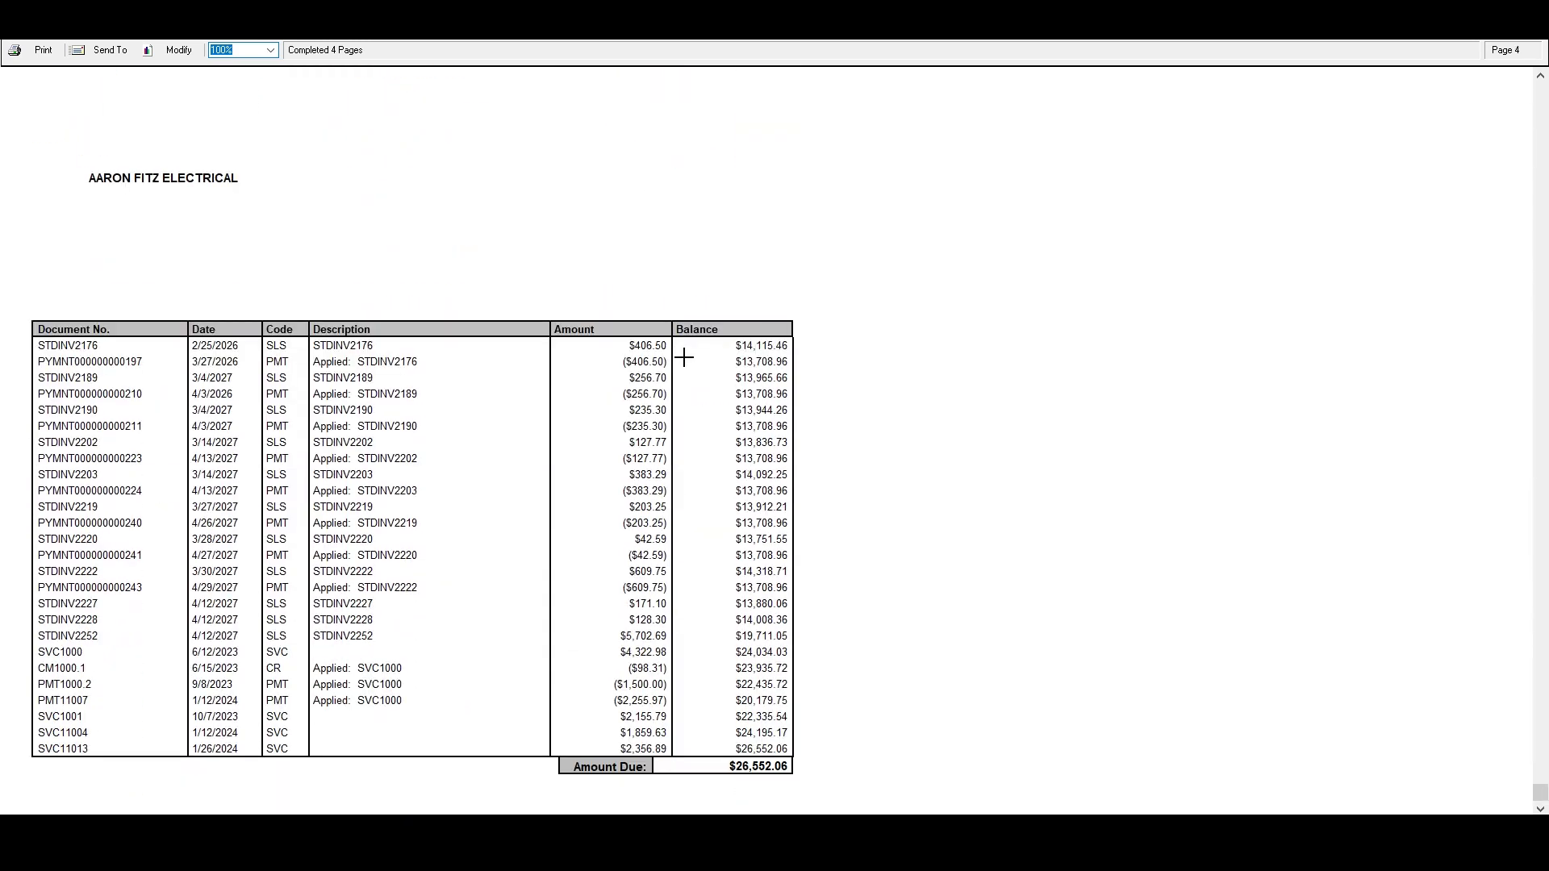
pyautogui.scroll(-2, 683, 357)
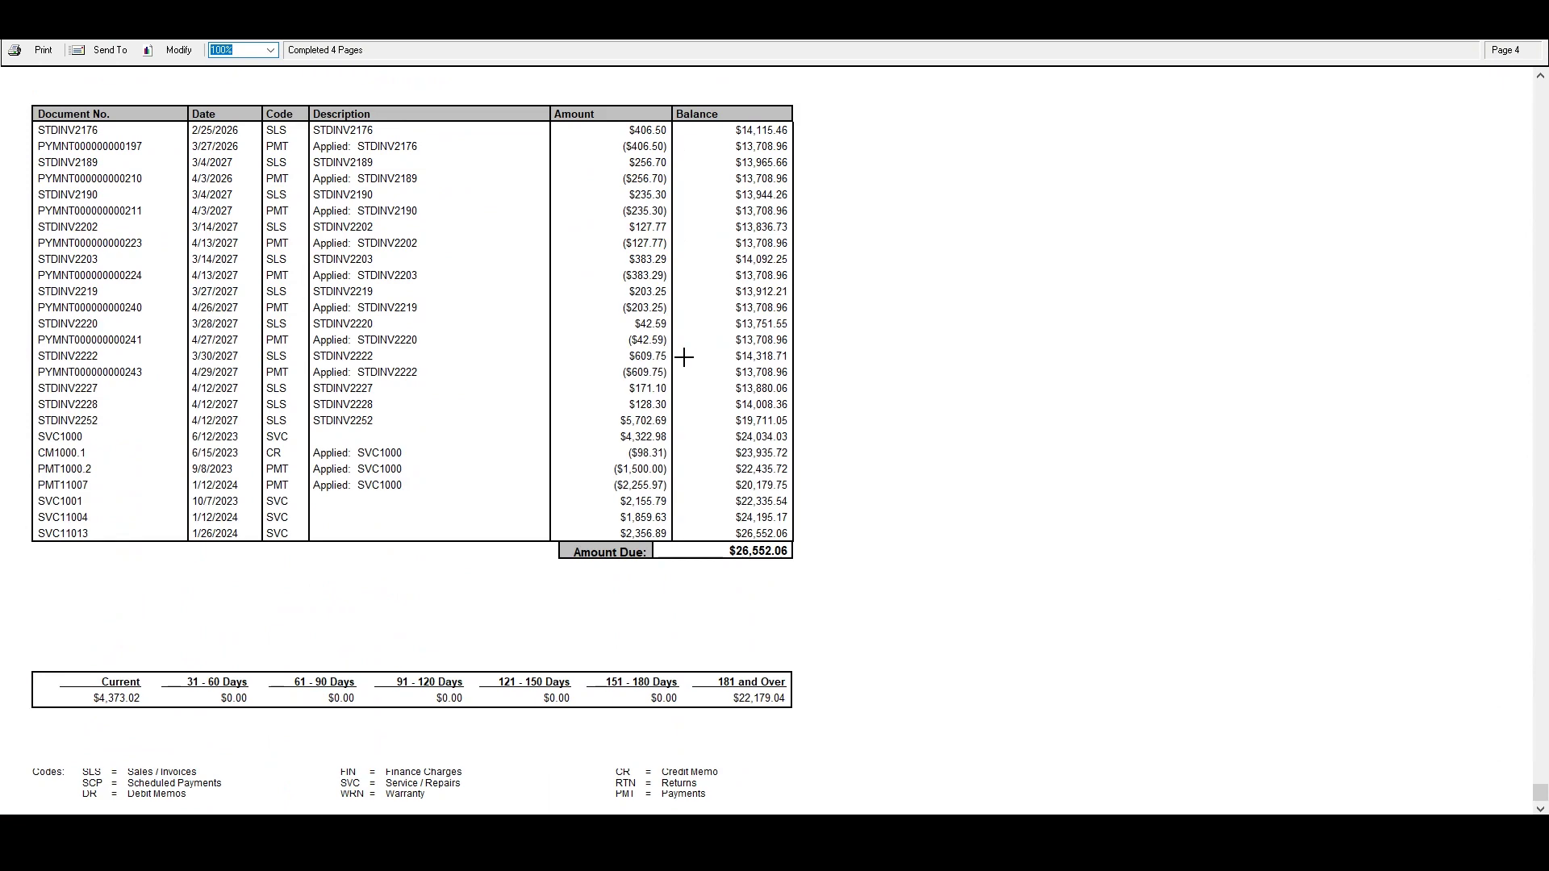
pyautogui.scroll(9, 683, 357)
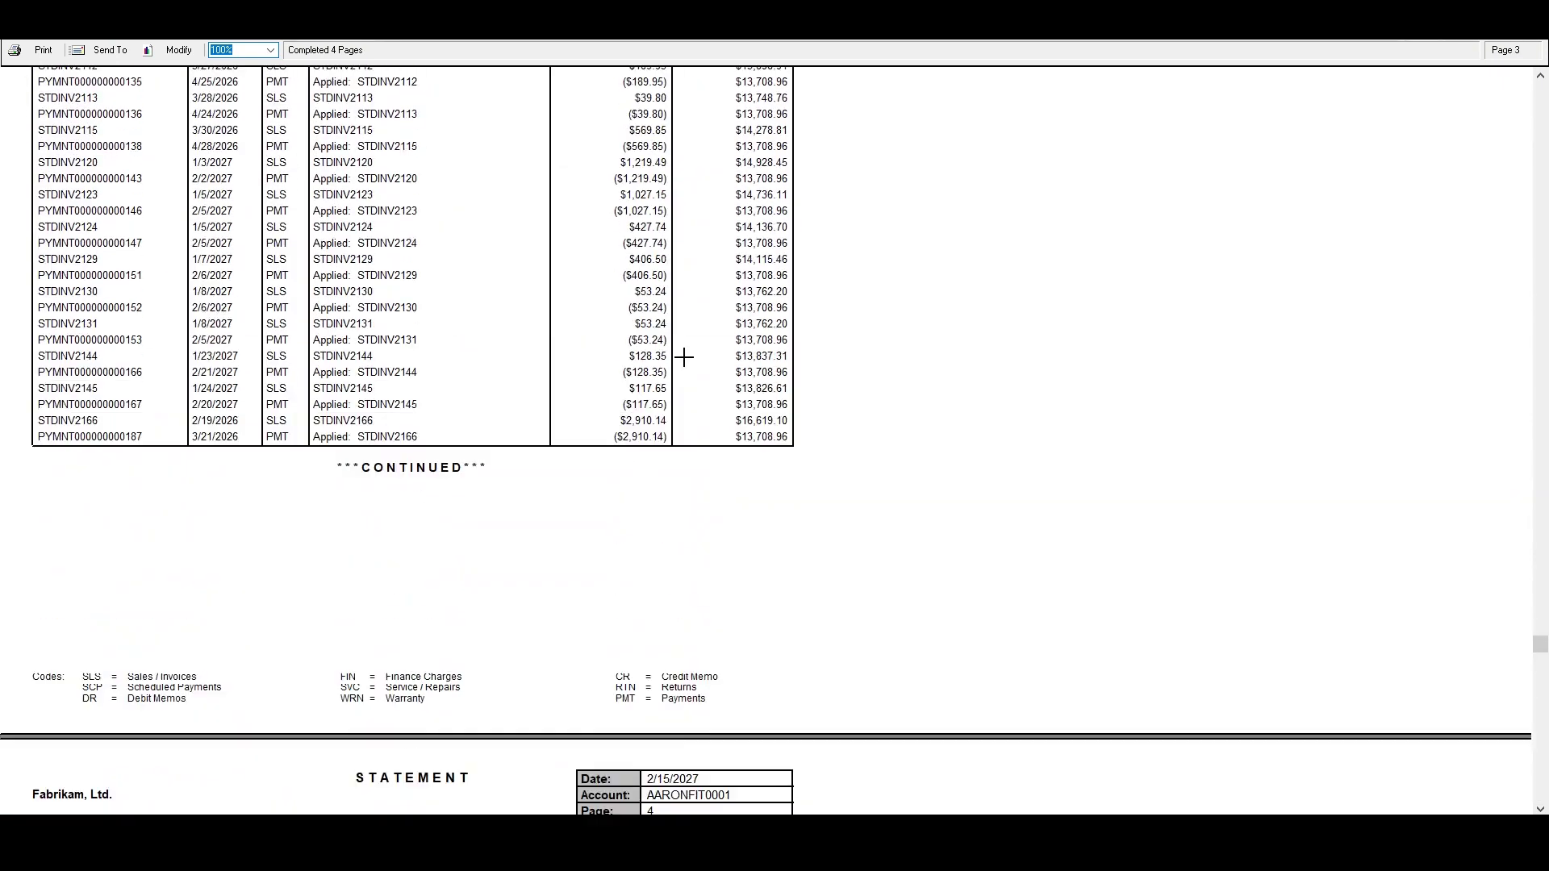
pyautogui.scroll(10, 683, 357)
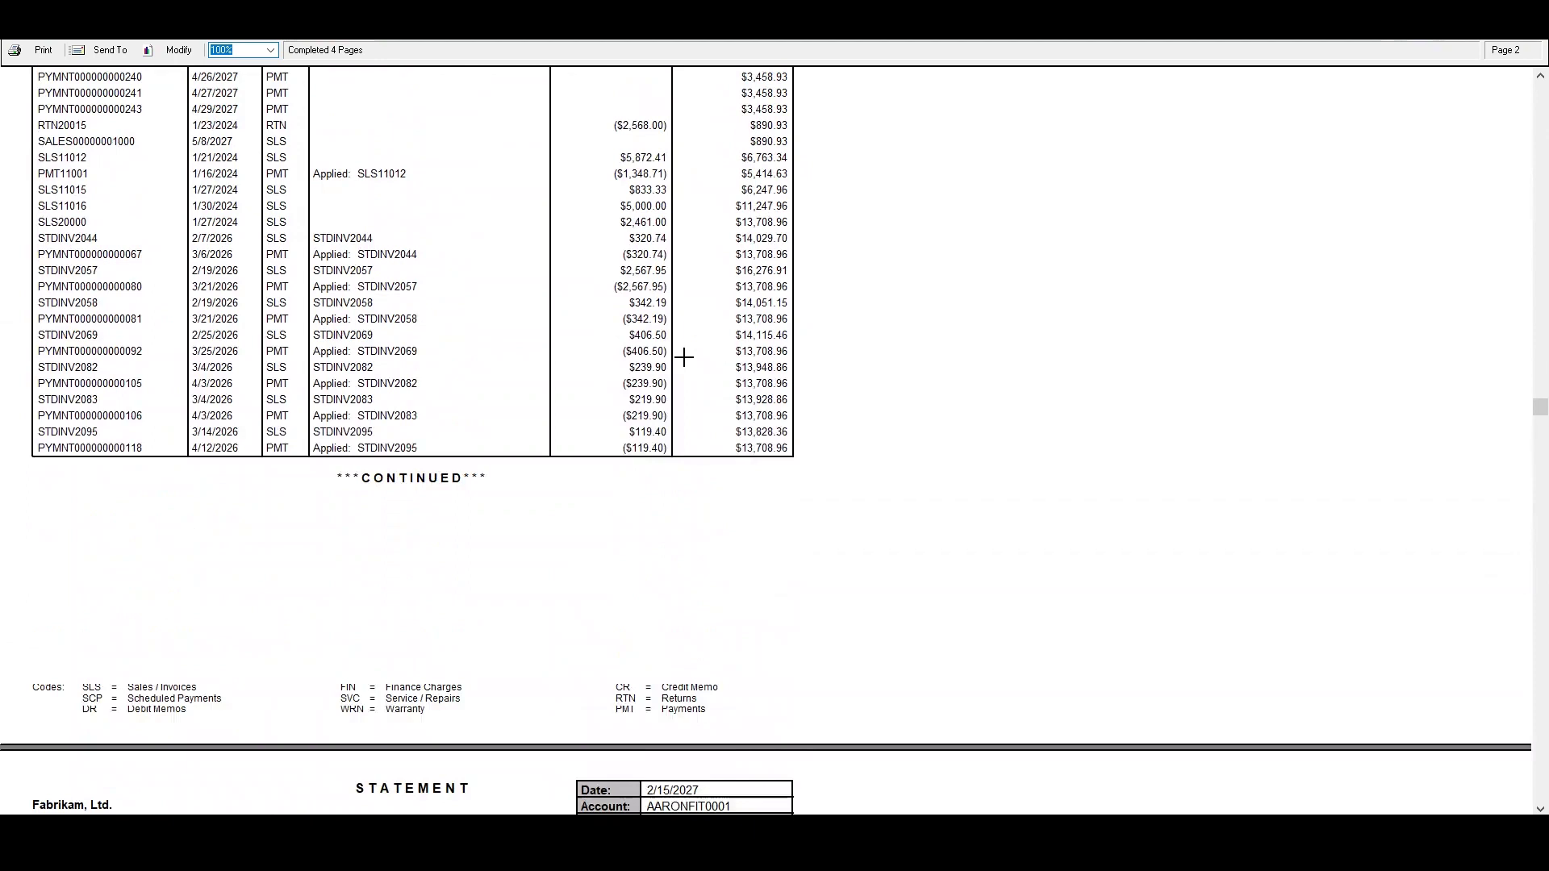
pyautogui.scroll(10, 683, 357)
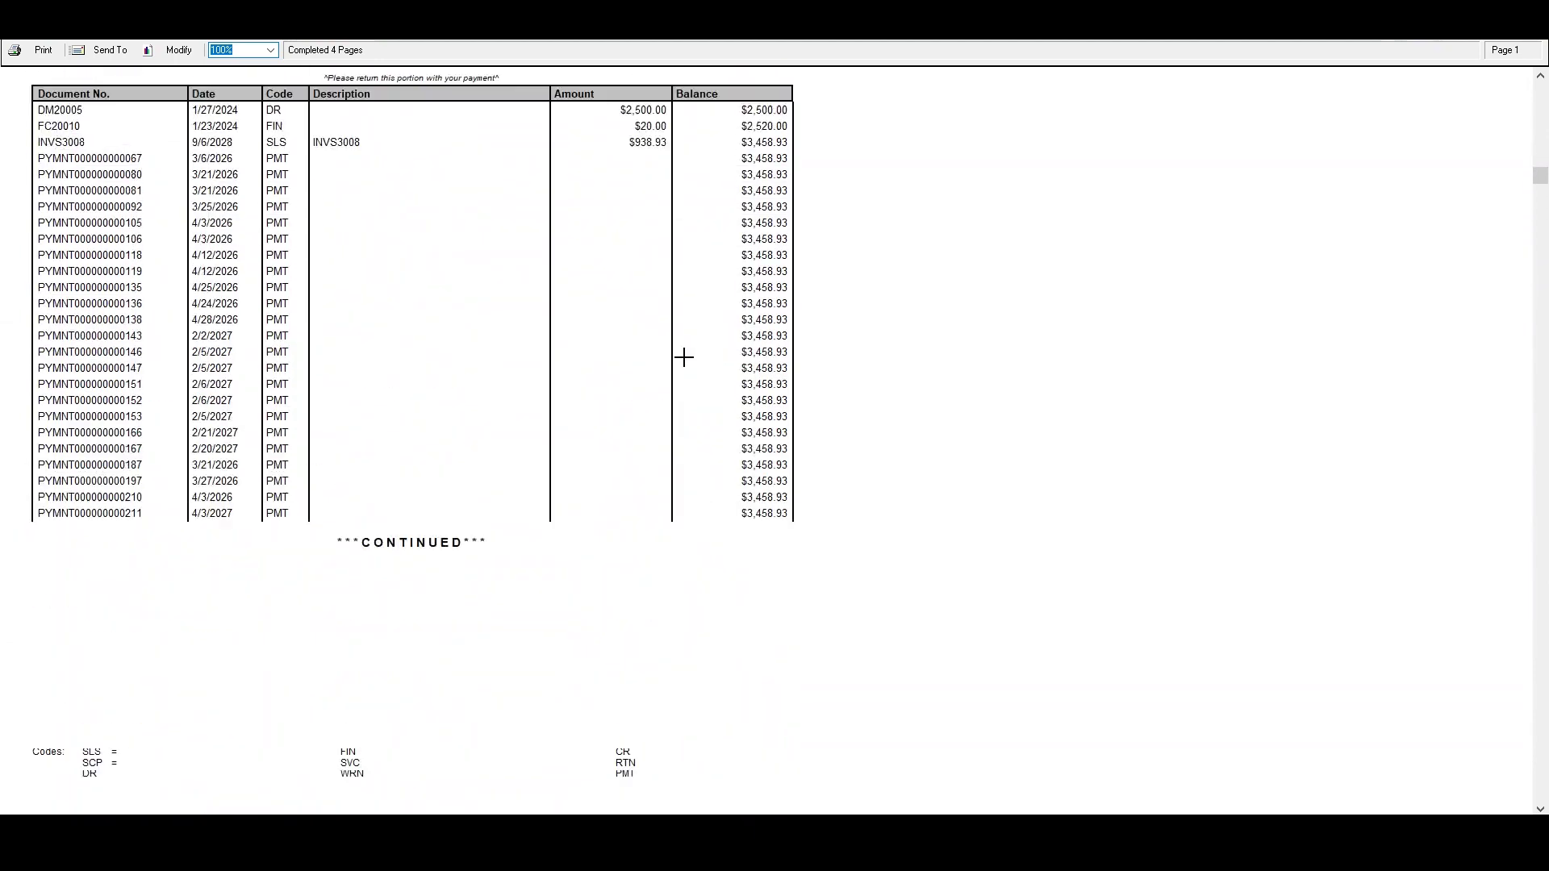
pyautogui.scroll(4, 683, 358)
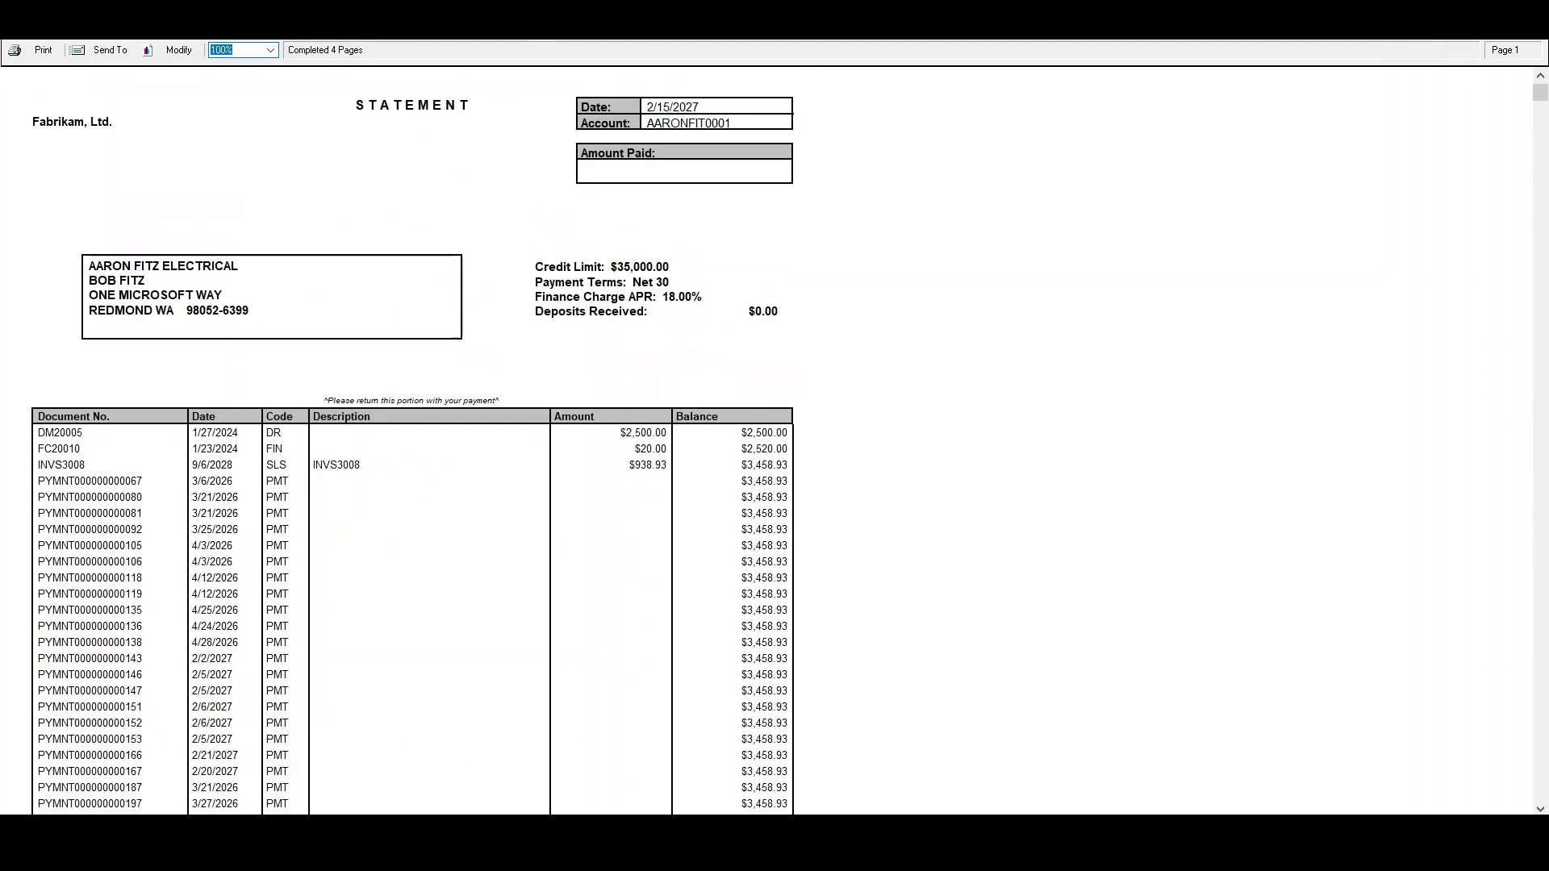
# Reload BLANK FORM, turn on Exclude All Fully Applied Documents, then print and save the changes
pyautogui.hotkey('alt', 'F4')
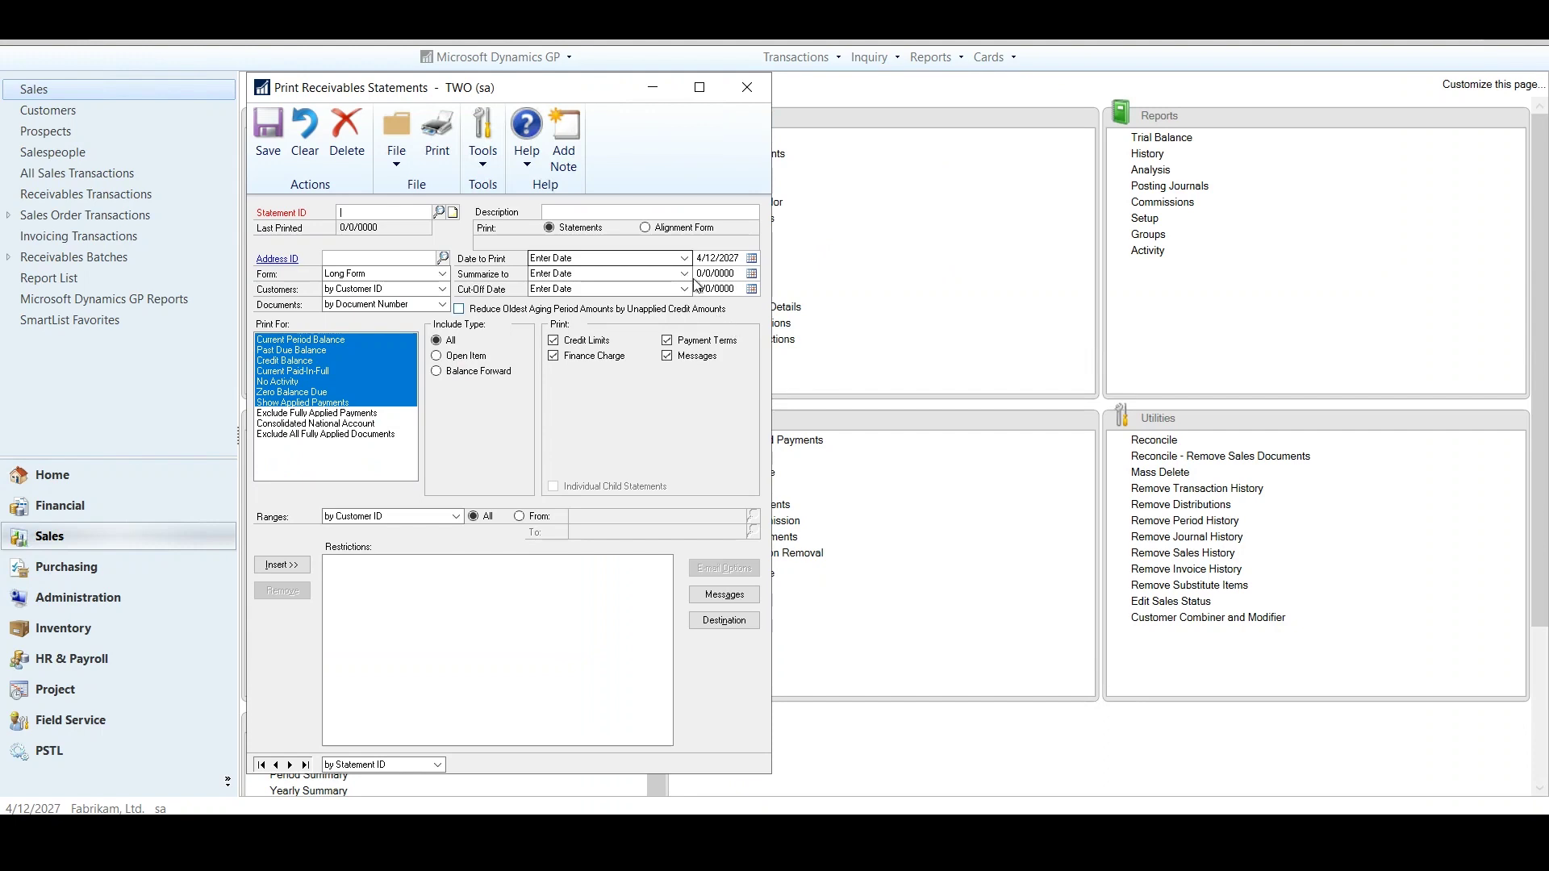
pyautogui.click(439, 211)
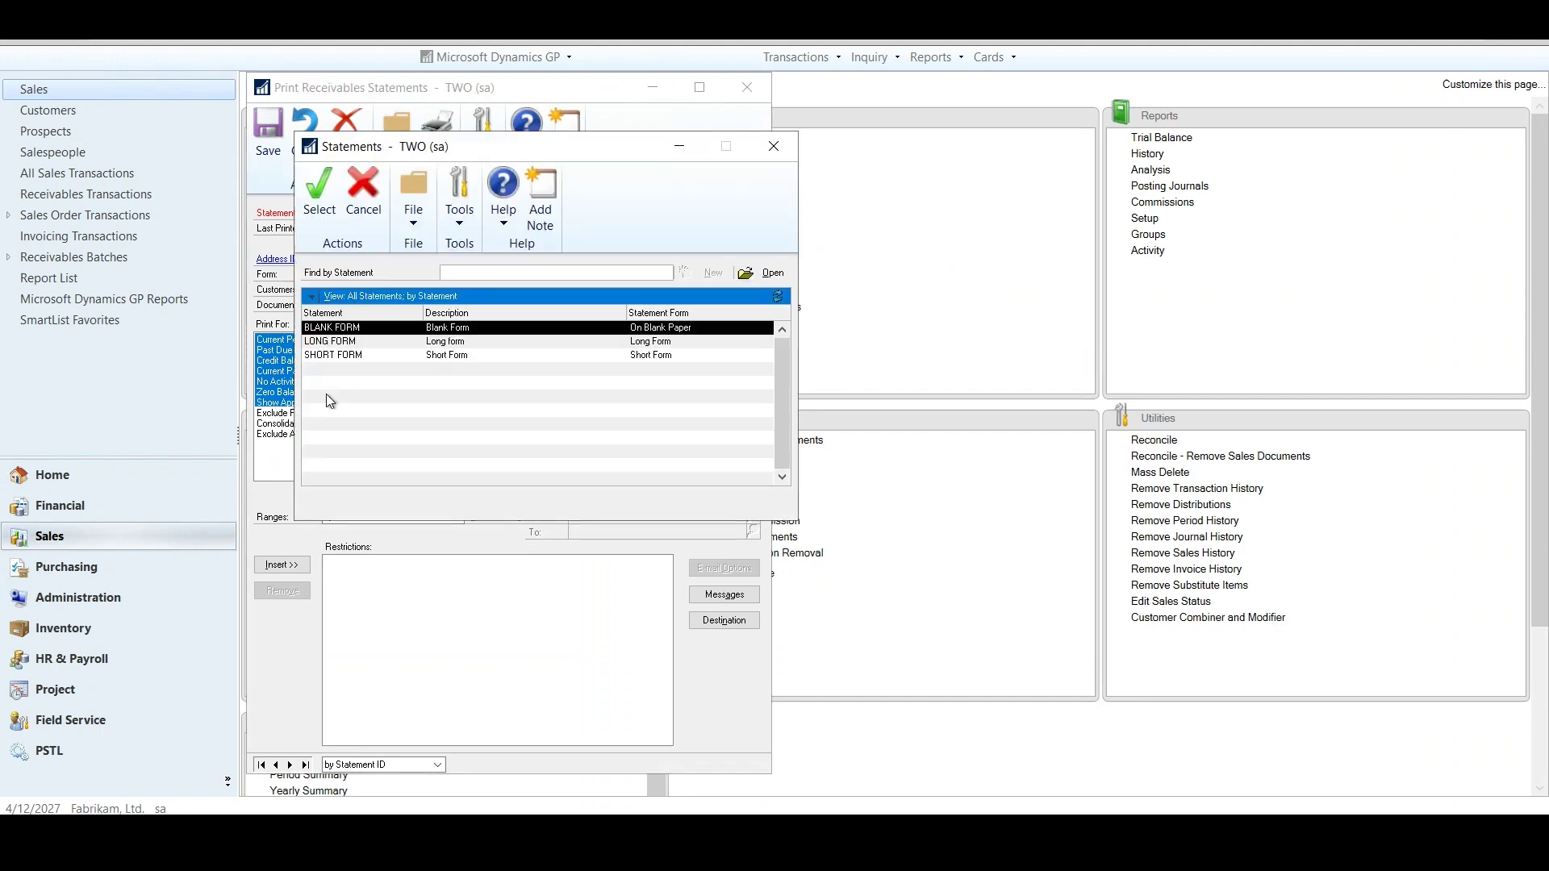
pyautogui.doubleClick(337, 329)
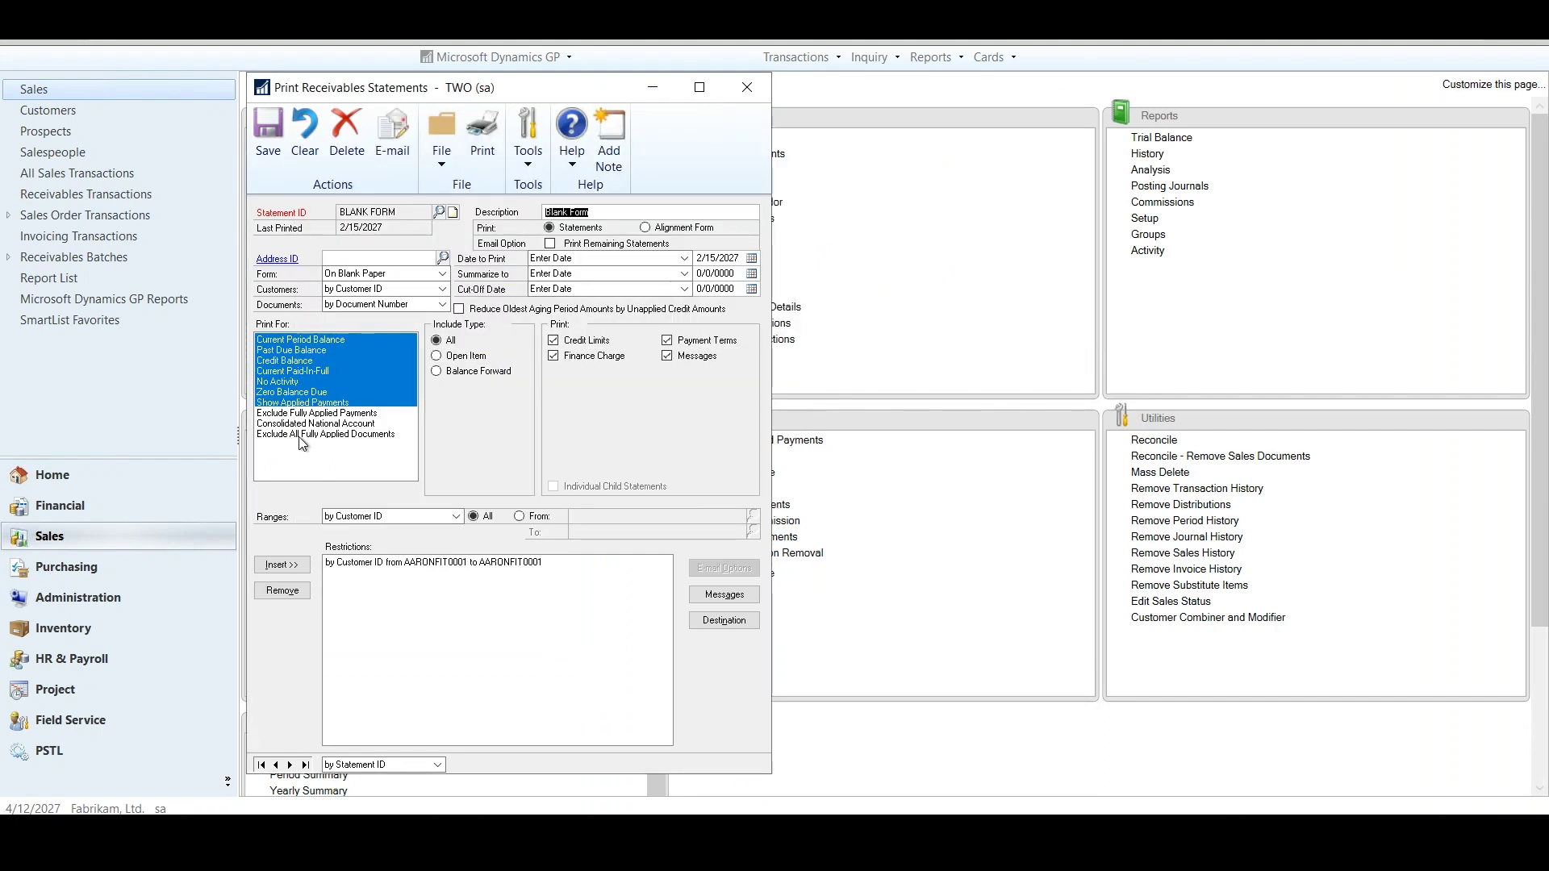
pyautogui.click(304, 435)
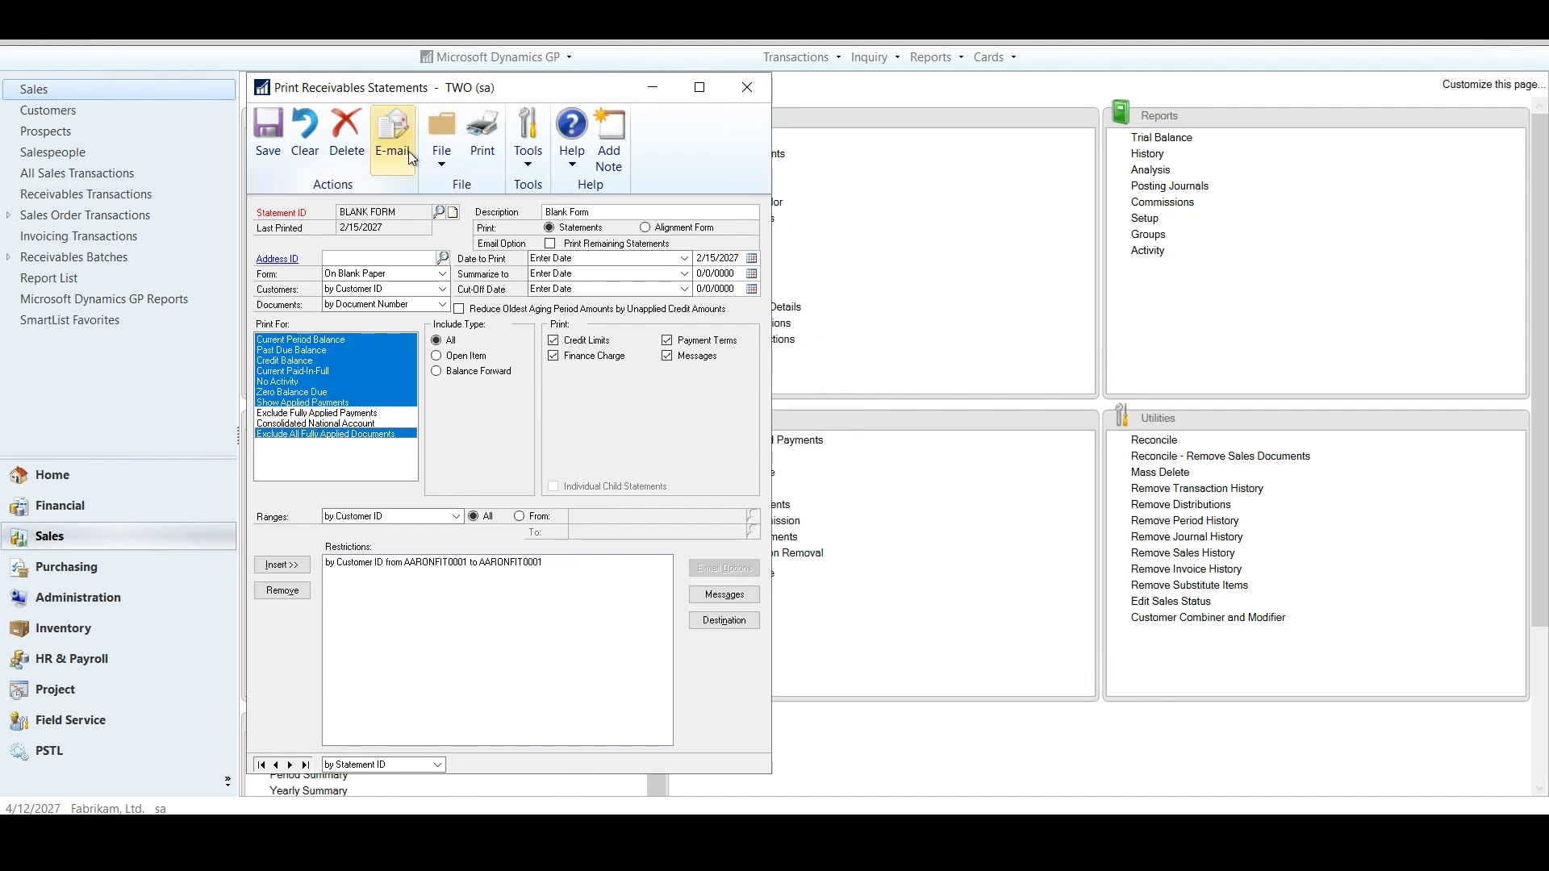
pyautogui.click(483, 150)
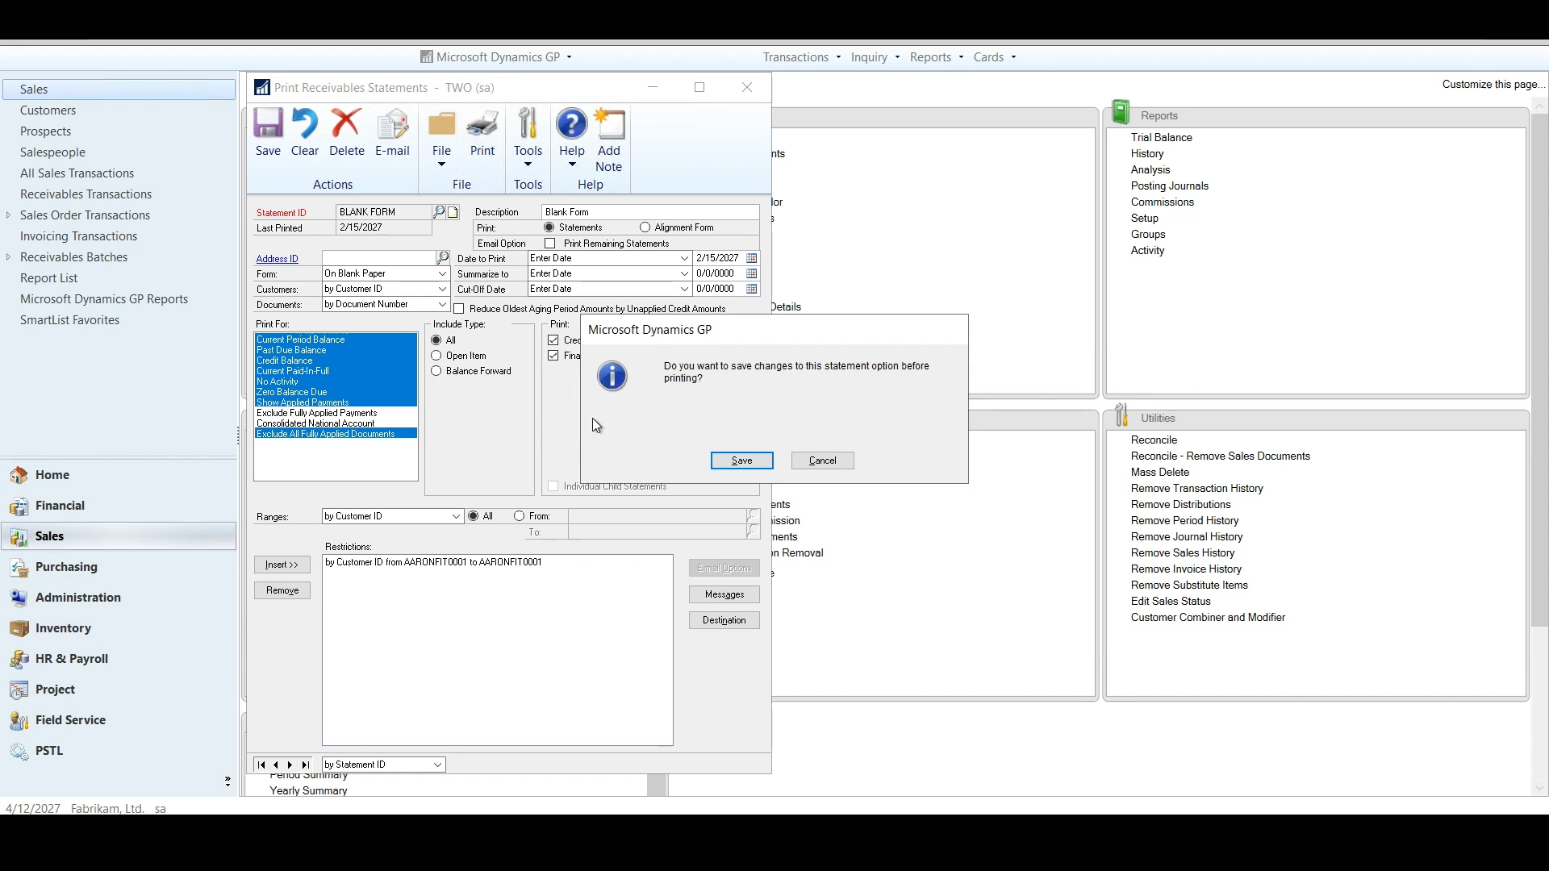
pyautogui.click(736, 459)
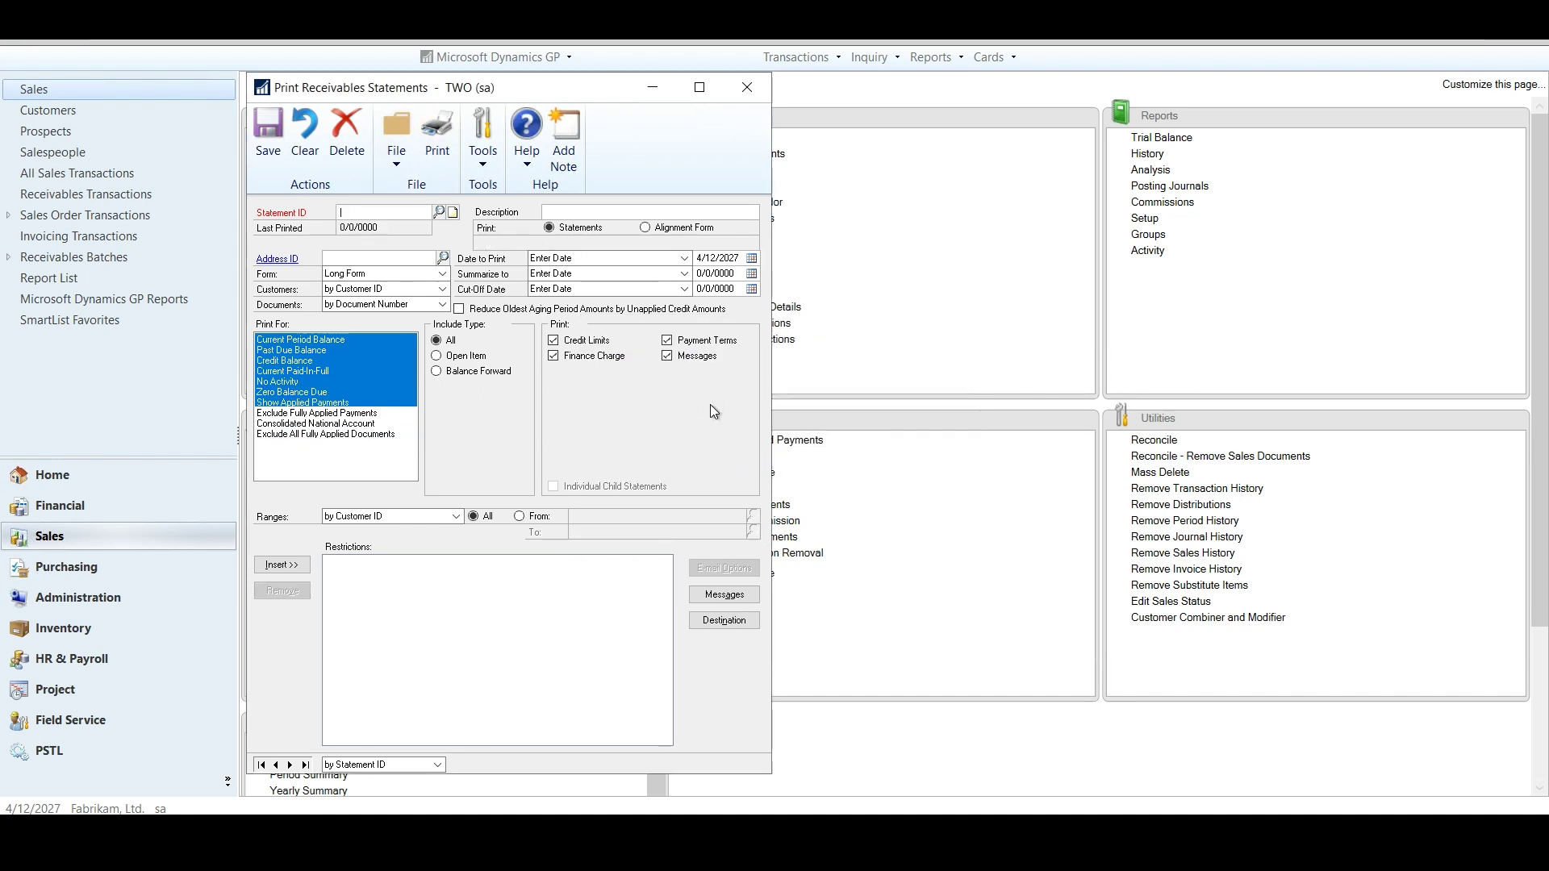
pyautogui.scroll(-2, 777, 433)
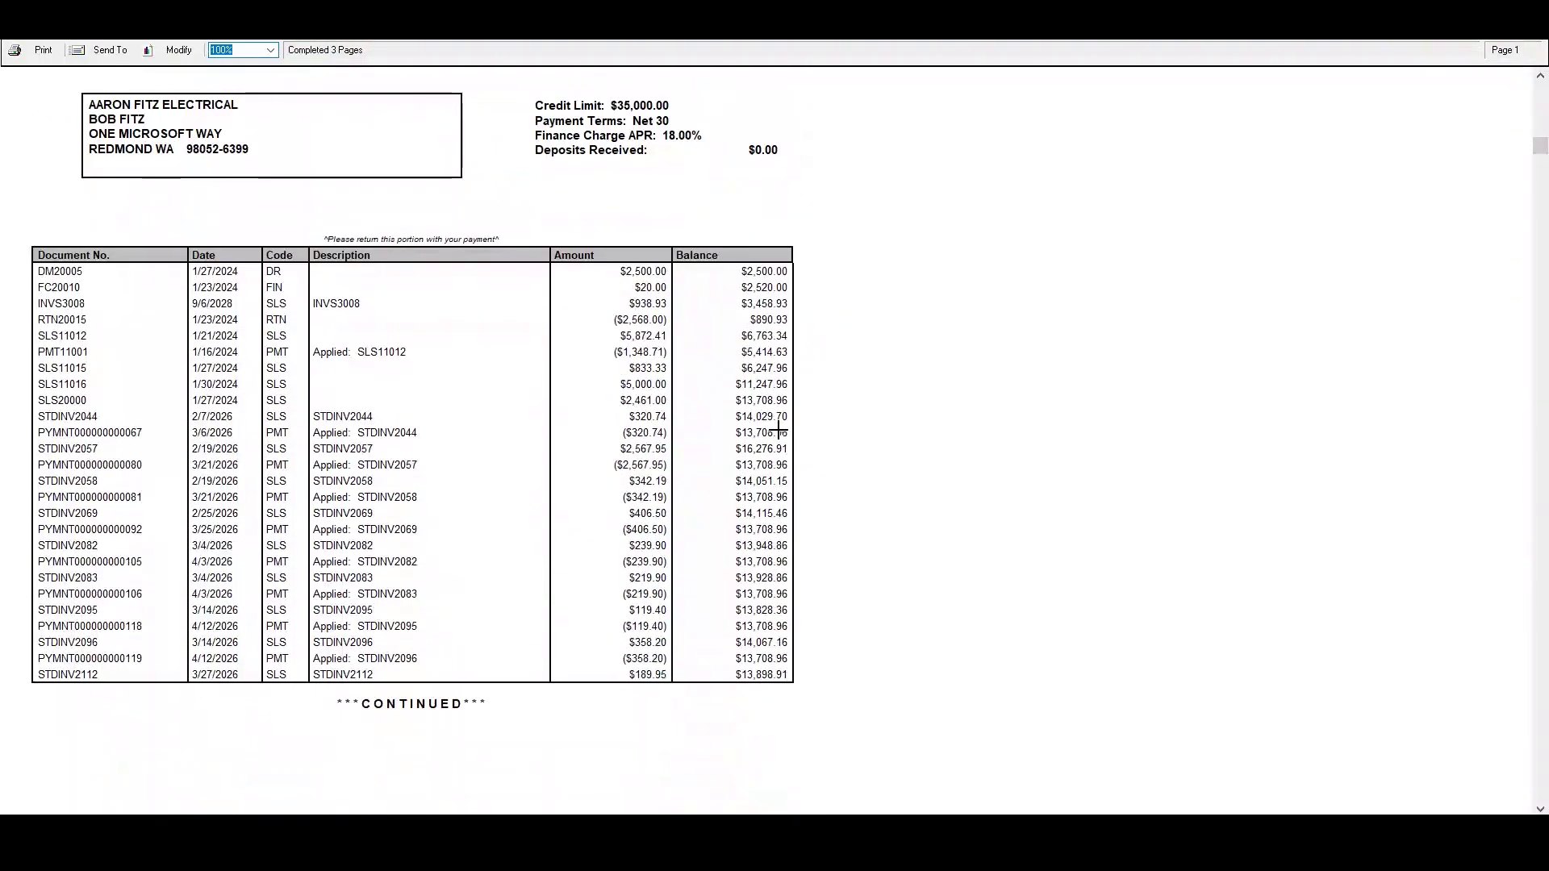
pyautogui.scroll(-2, 777, 435)
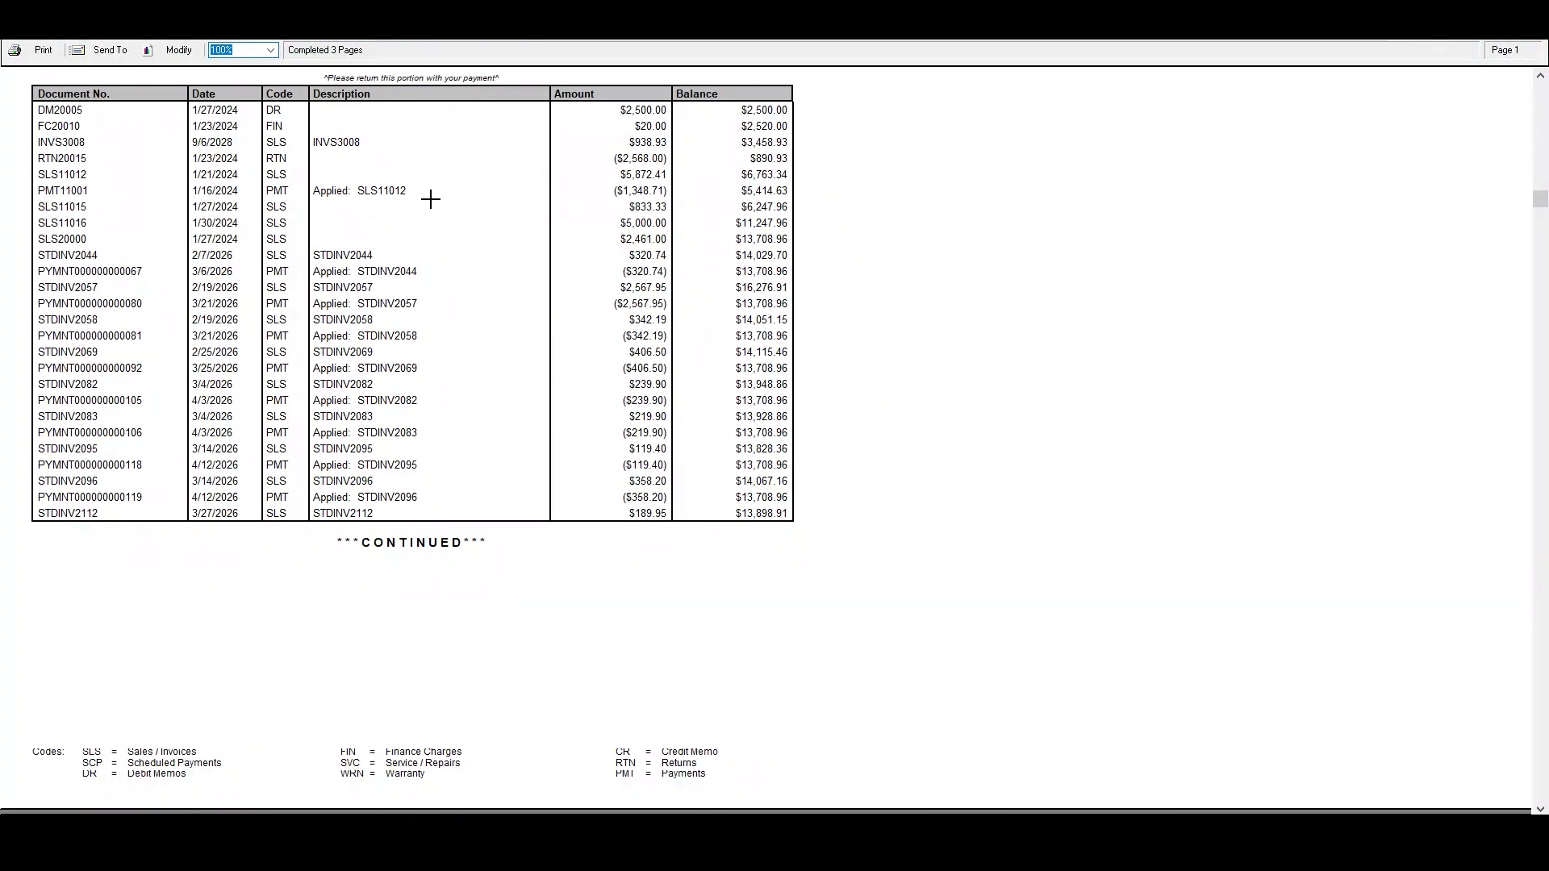
pyautogui.scroll(-10, 426, 218)
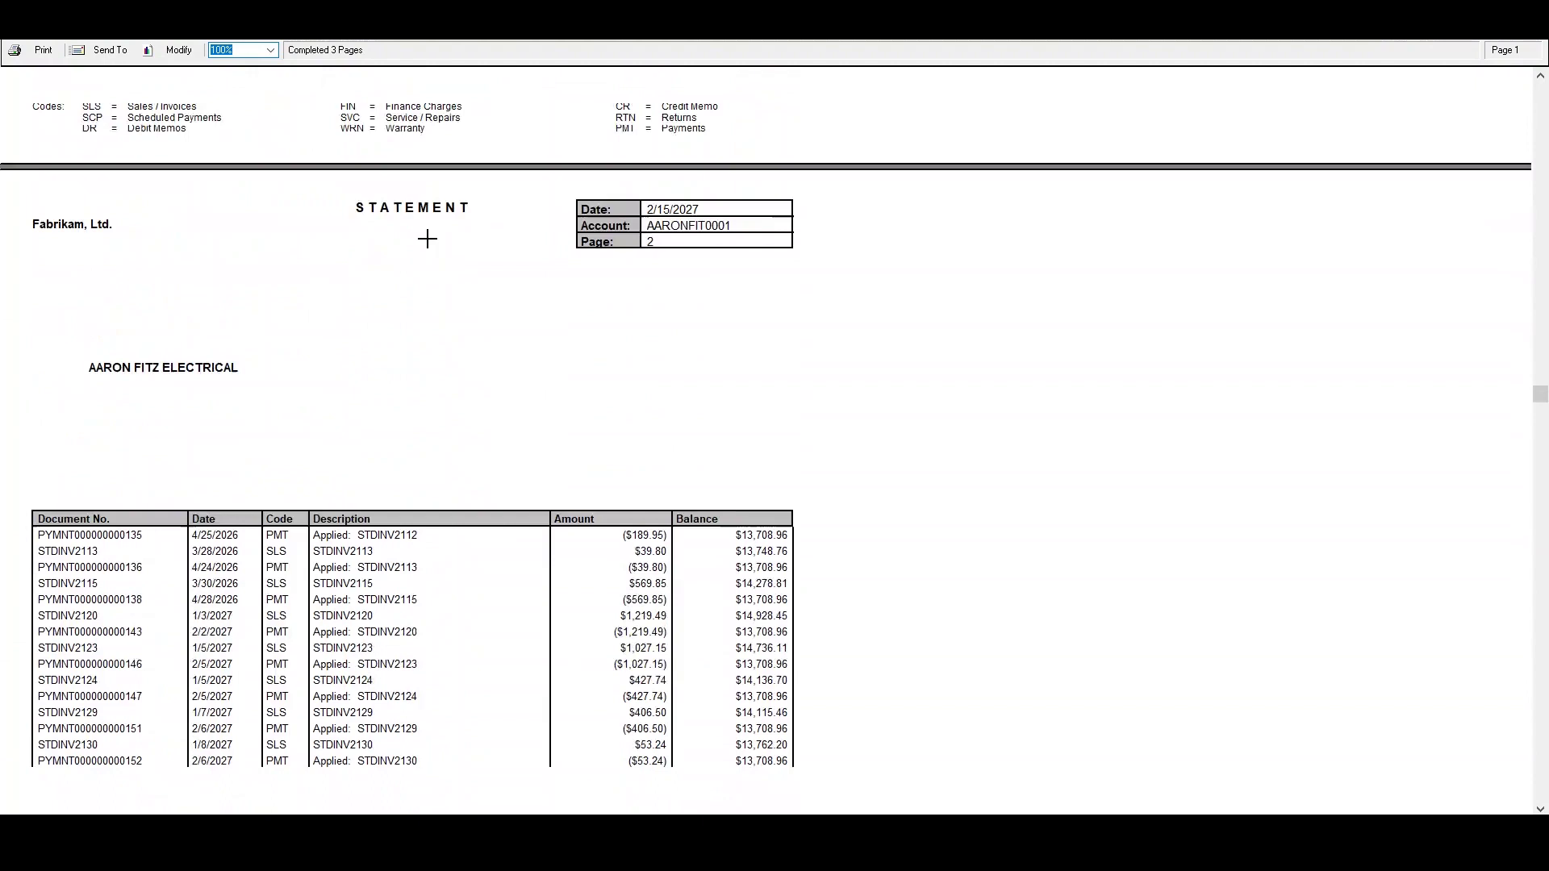
pyautogui.scroll(-10, 426, 239)
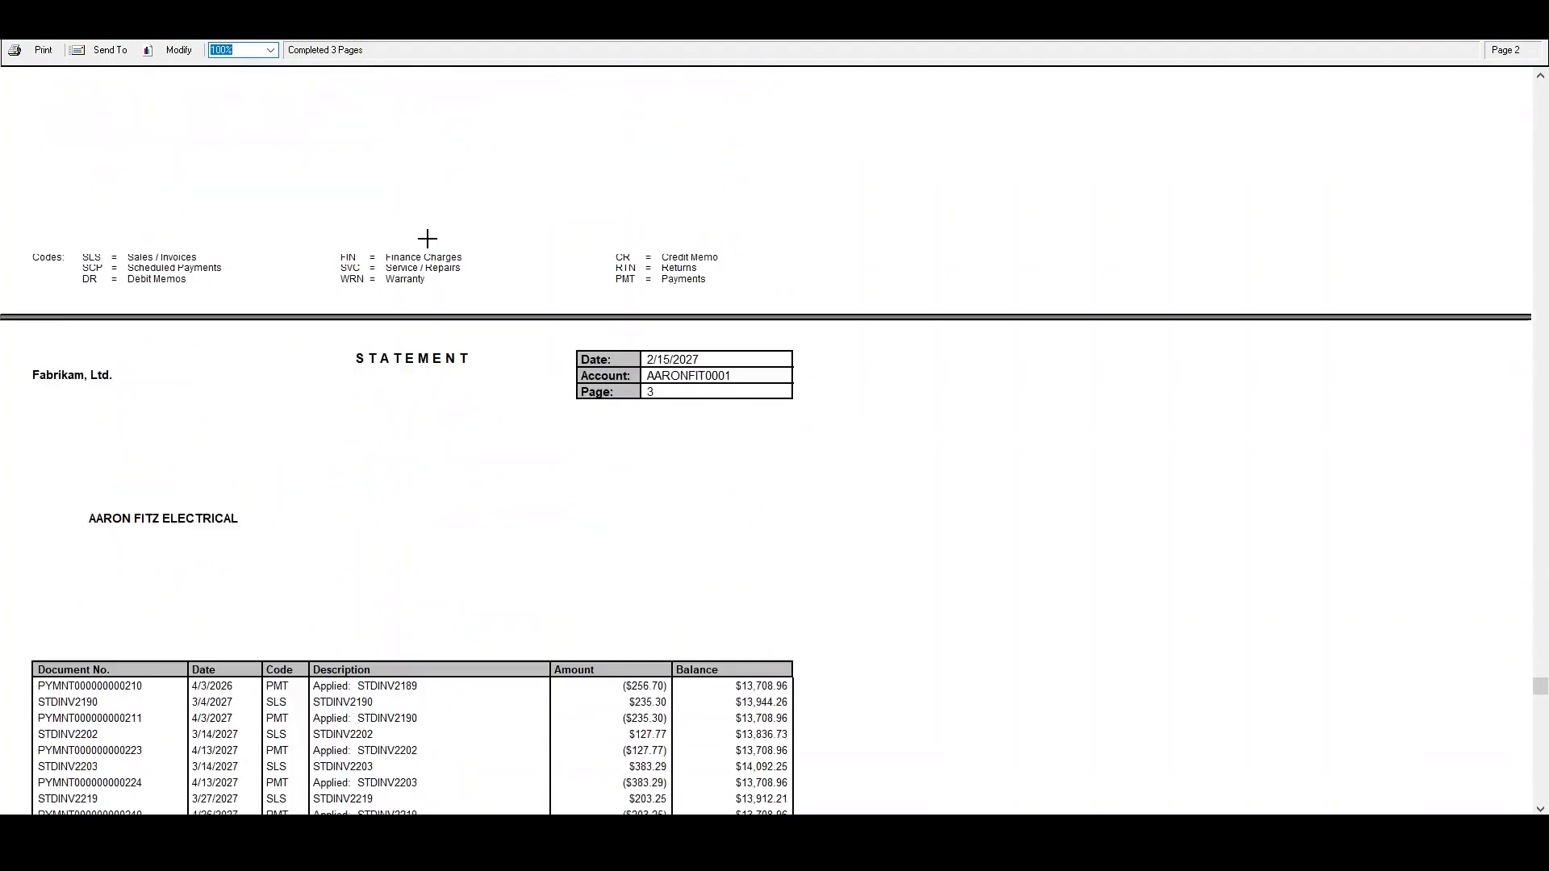
pyautogui.scroll(-3, 427, 239)
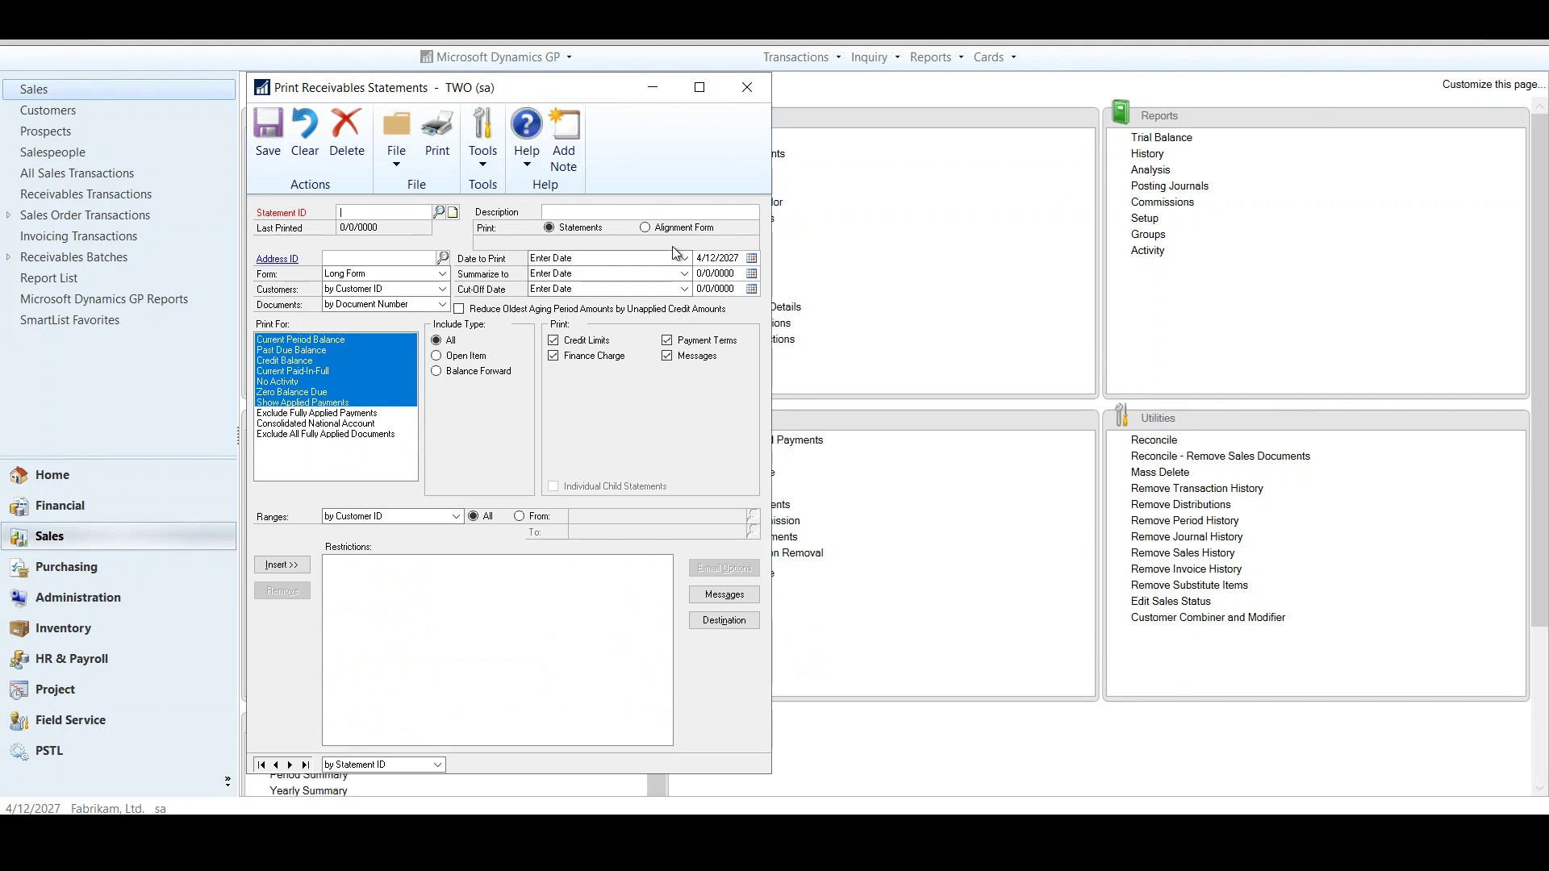
# Reprint the BLANK FORM statement and review the resulting three-page preview
pyautogui.click(439, 211)
pyautogui.doubleClick(343, 327)
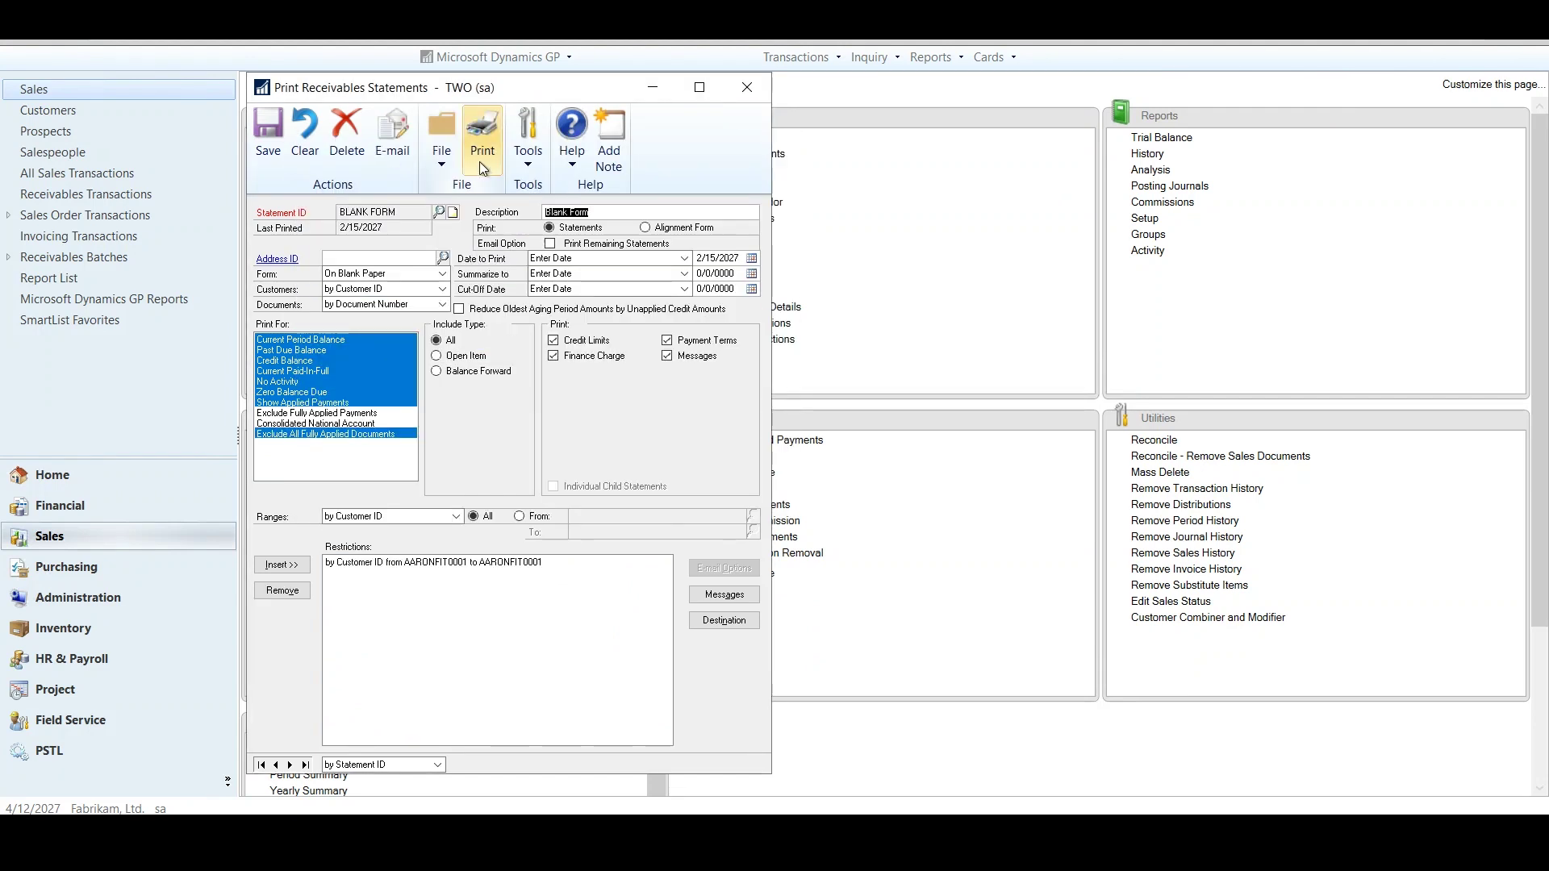
pyautogui.click(483, 133)
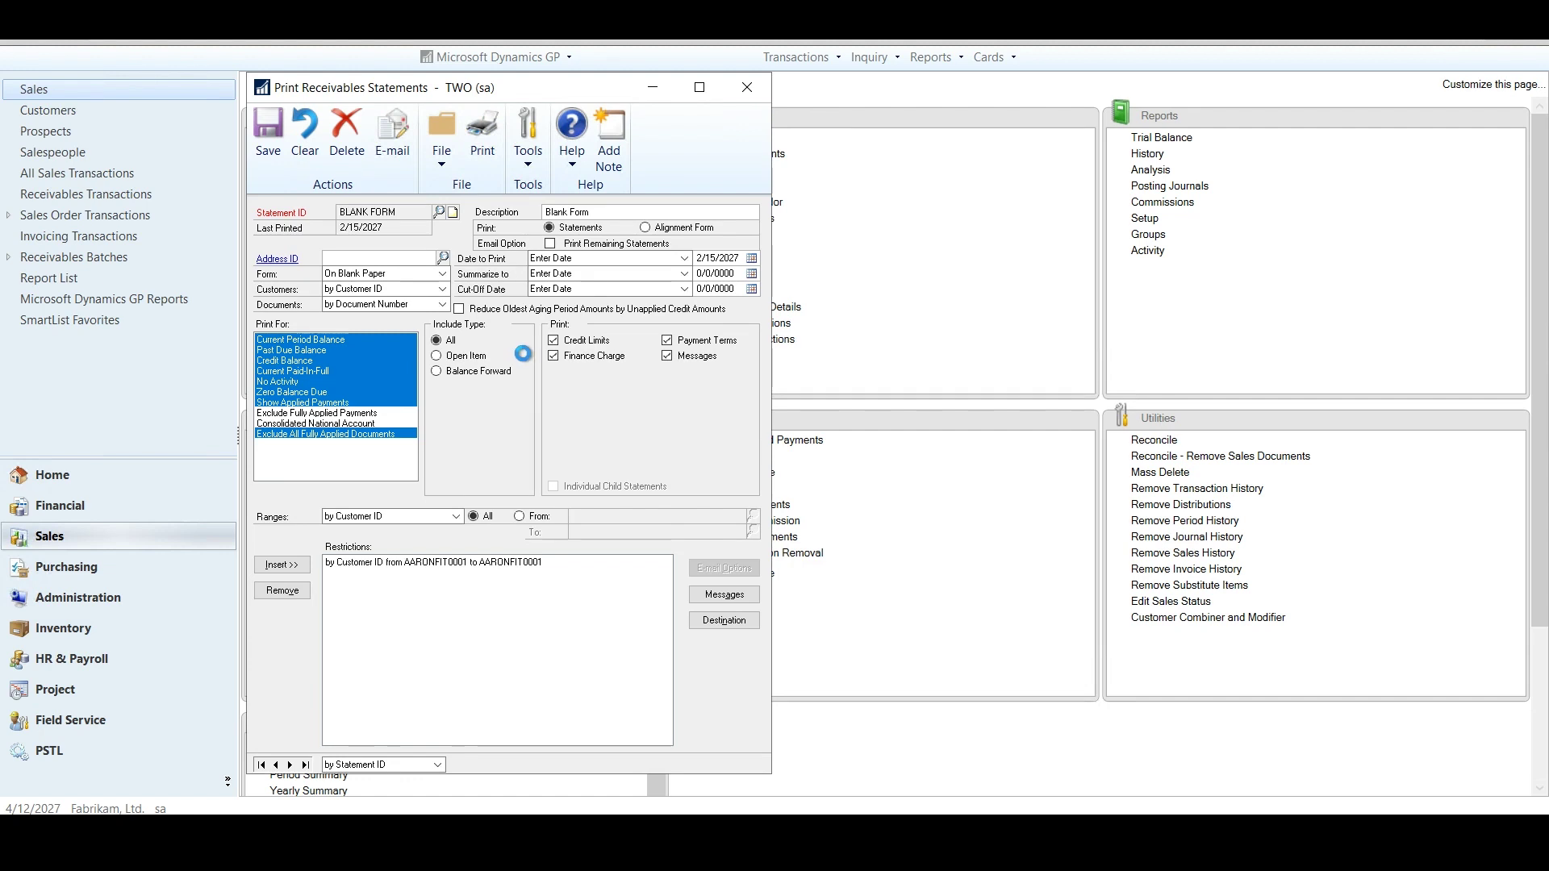
pyautogui.scroll(-3, 523, 362)
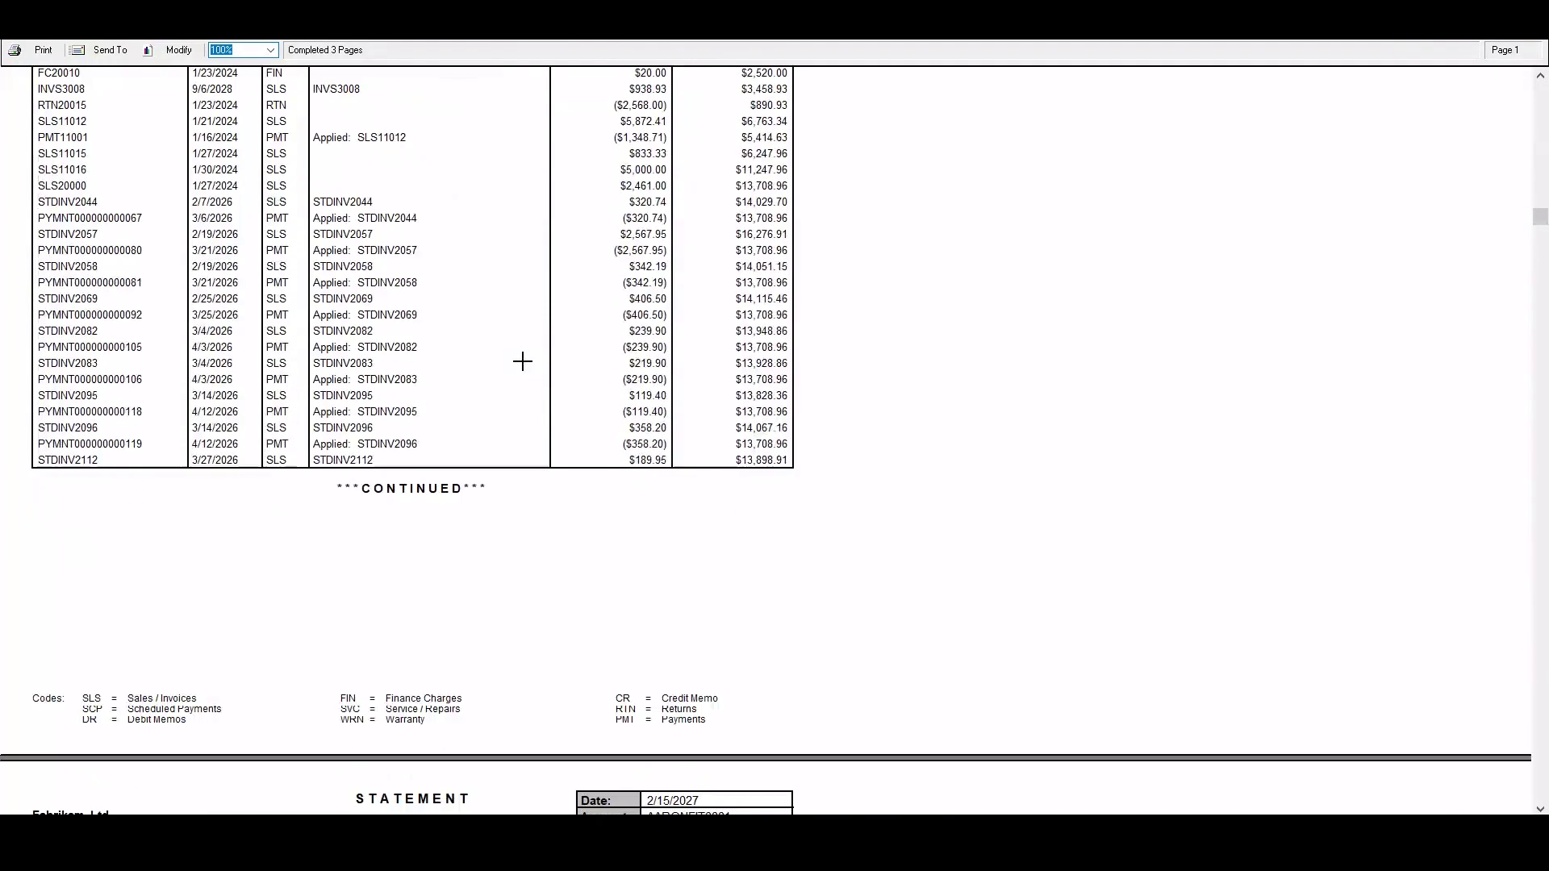
pyautogui.scroll(-3, 517, 356)
pyautogui.scroll(10, 517, 356)
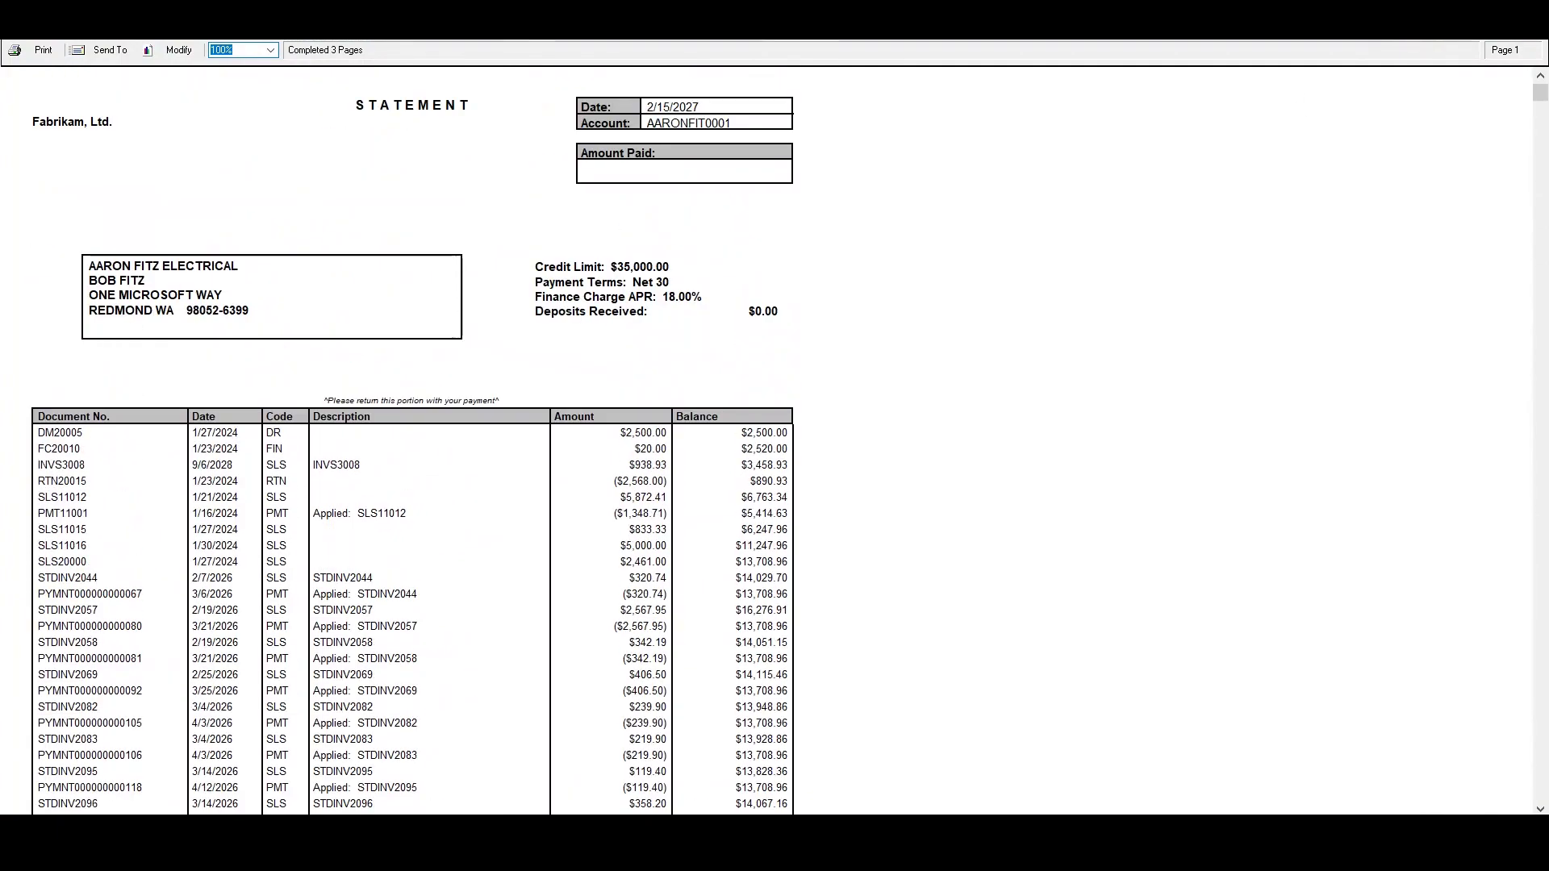
# Close the statement preview to return to Print Receivables Statements
pyautogui.press('Escape')
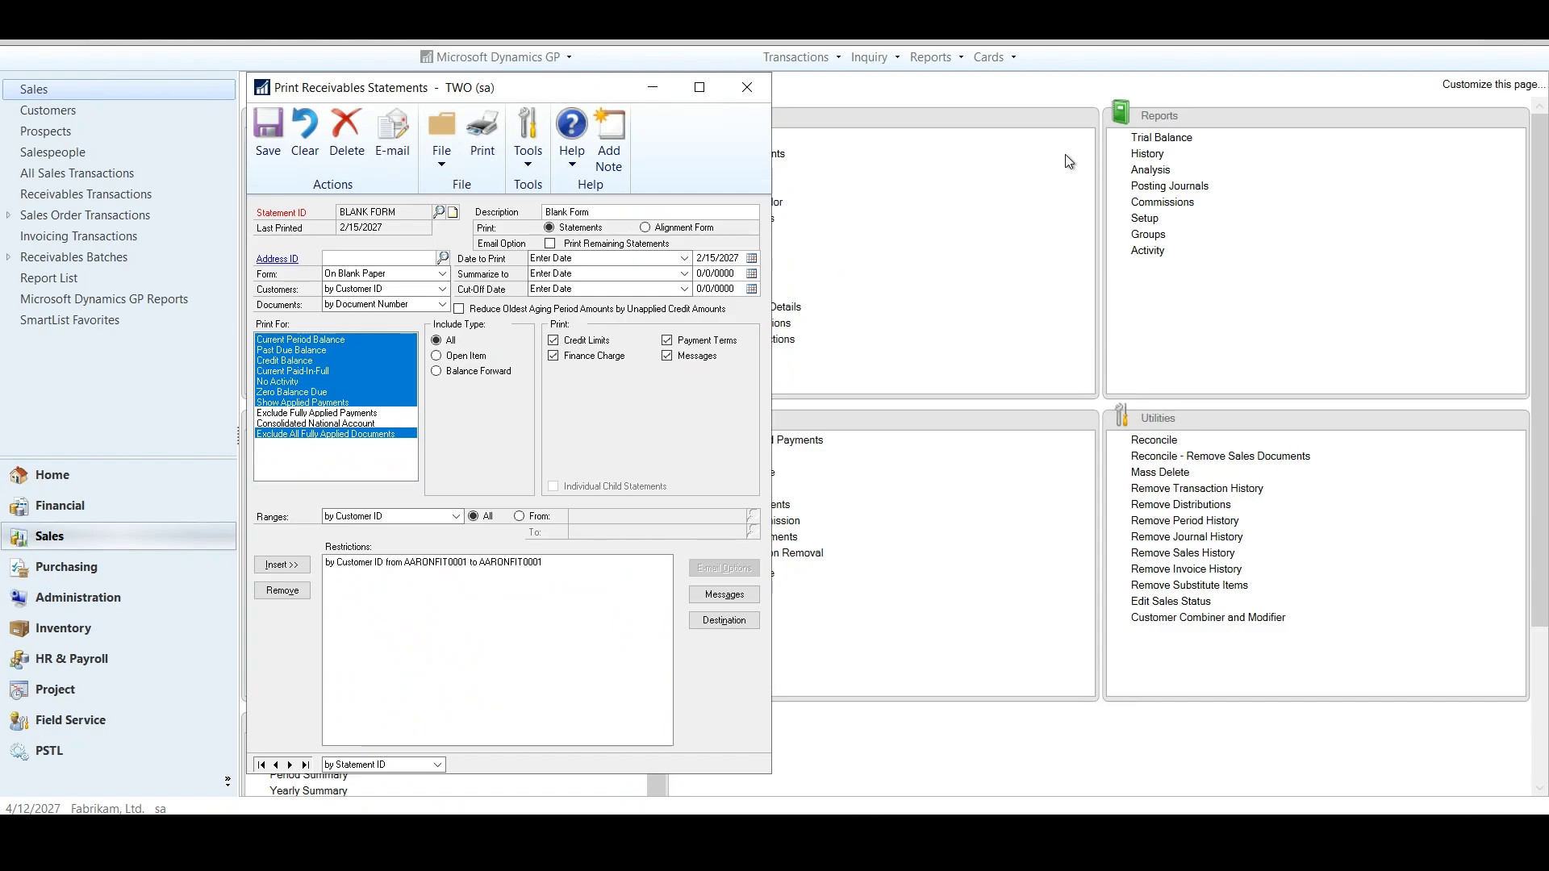